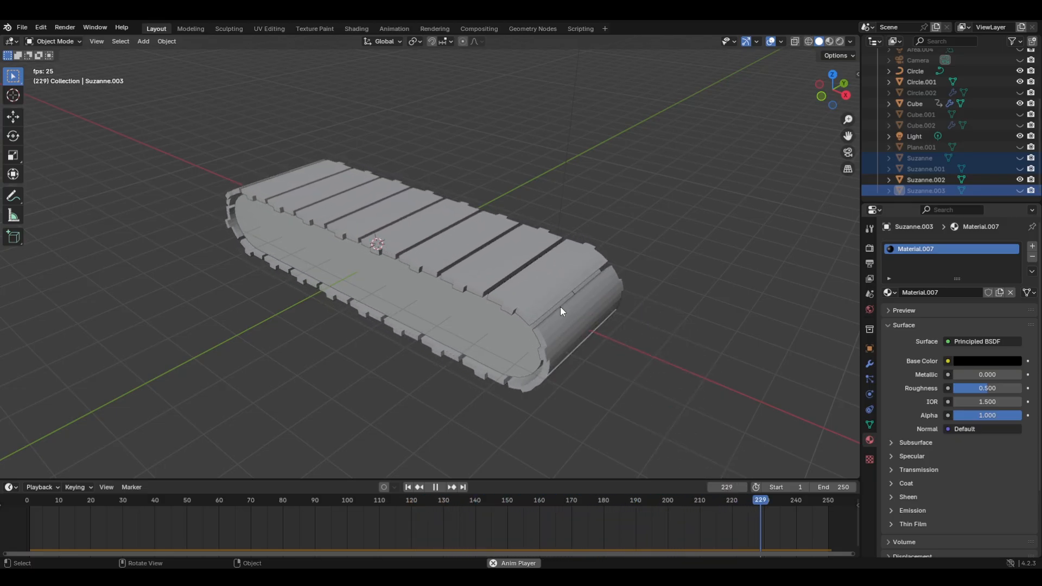
# Start a new scene and delete its default cube.
pyautogui.press('space')
pyautogui.hotkey('ctrl', 'n')
pyautogui.click(564, 308)
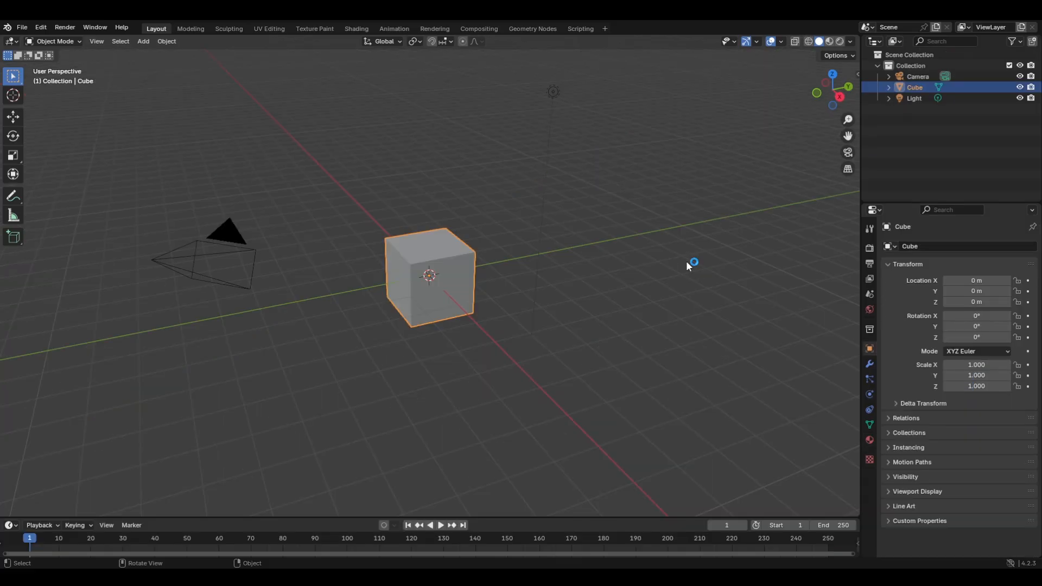
pyautogui.press('x')
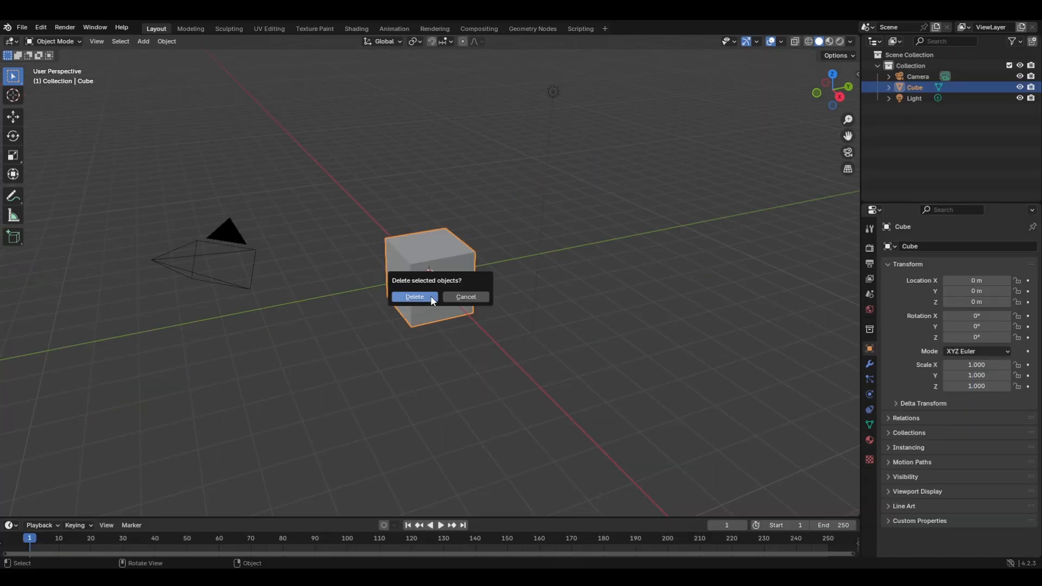
pyautogui.click(431, 299)
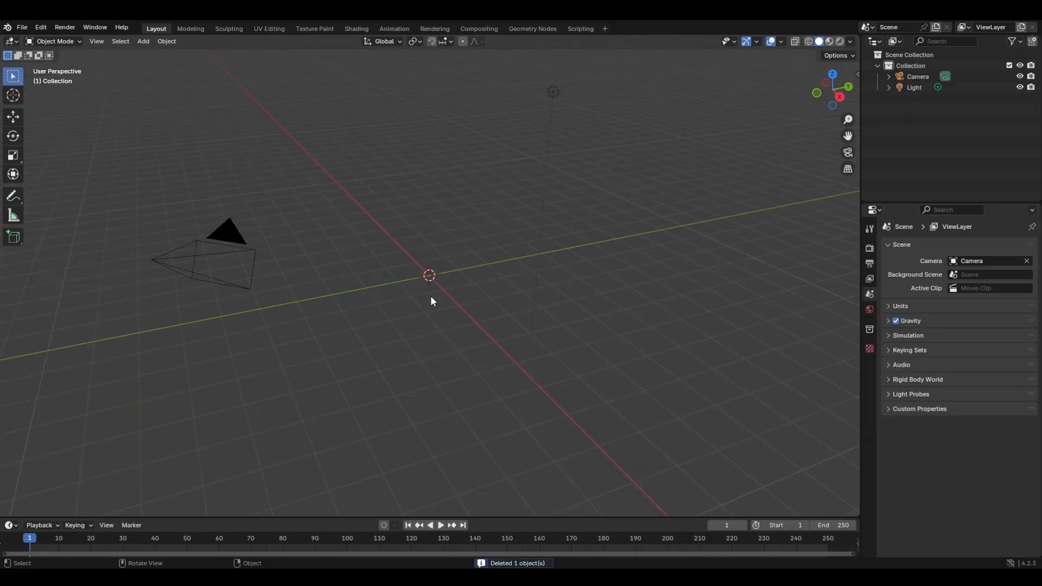
# Add a mesh circle at the origin in front view and rotate it 90° about the X axis.
pyautogui.press('KP_1')
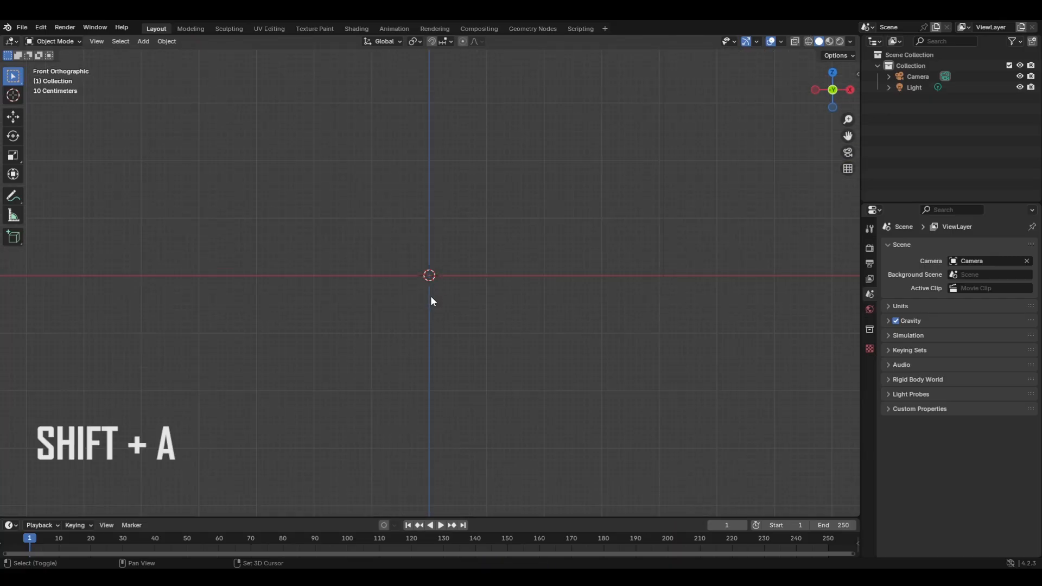
pyautogui.hotkey('shift', 'a')
pyautogui.moveTo(431, 297)
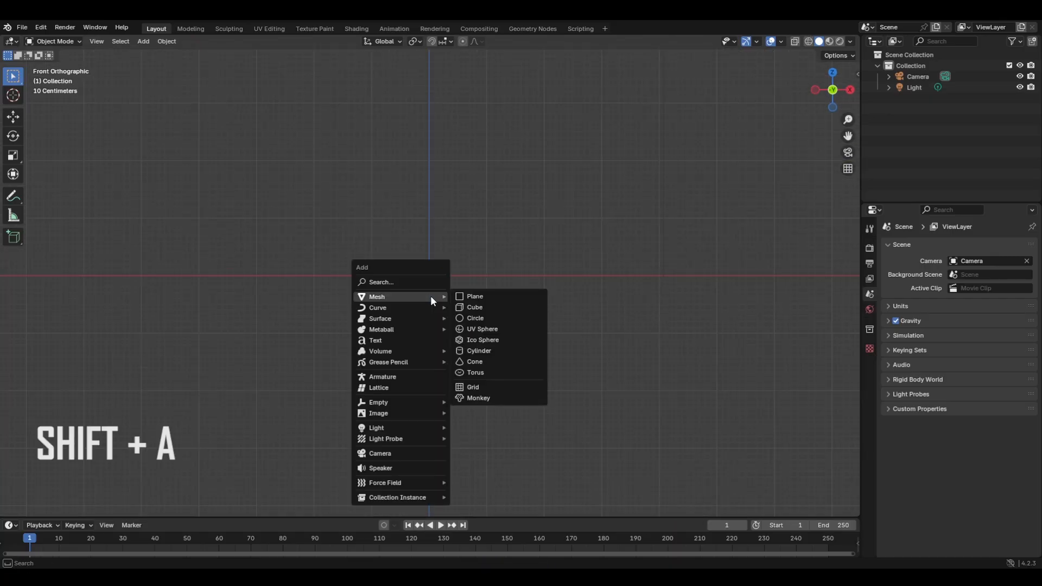
pyautogui.click(473, 319)
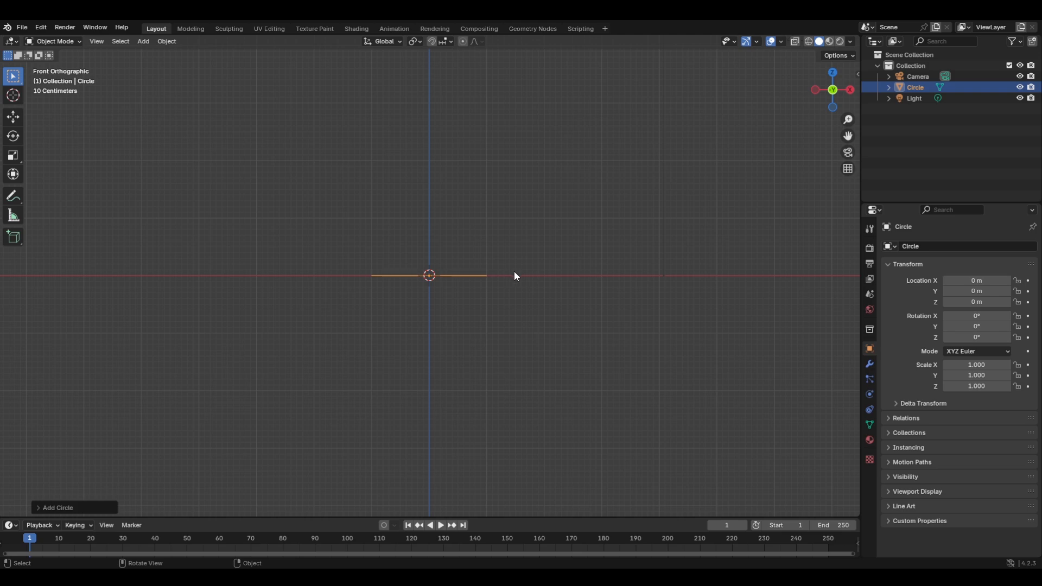
pyautogui.press('r')
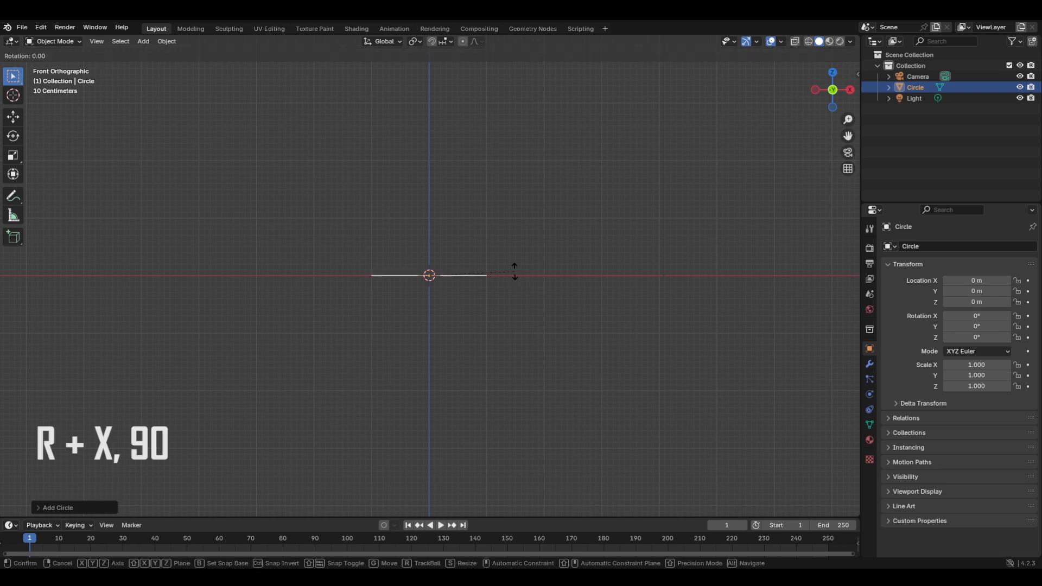
pyautogui.write('x')
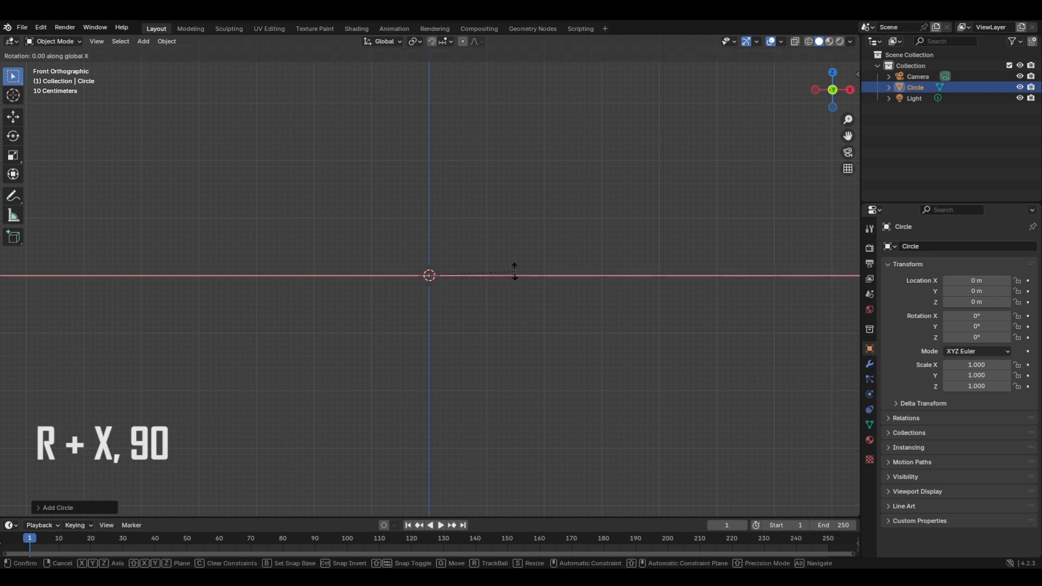
pyautogui.write('90')
pyautogui.press('Return')
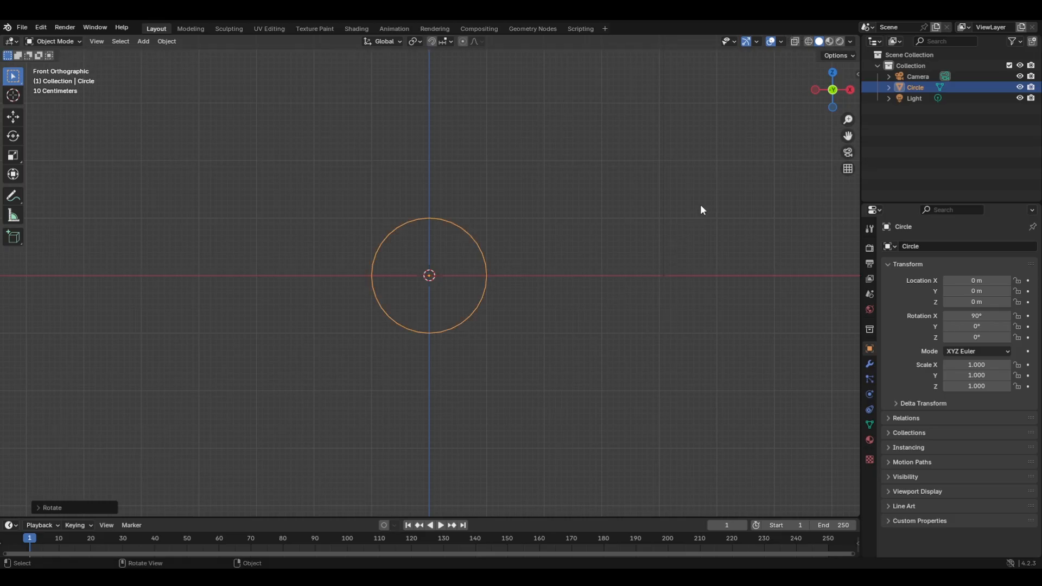
# In Edit Mode, move the vertices of the circle's right half 4 m along the X axis.
pyautogui.press('n')
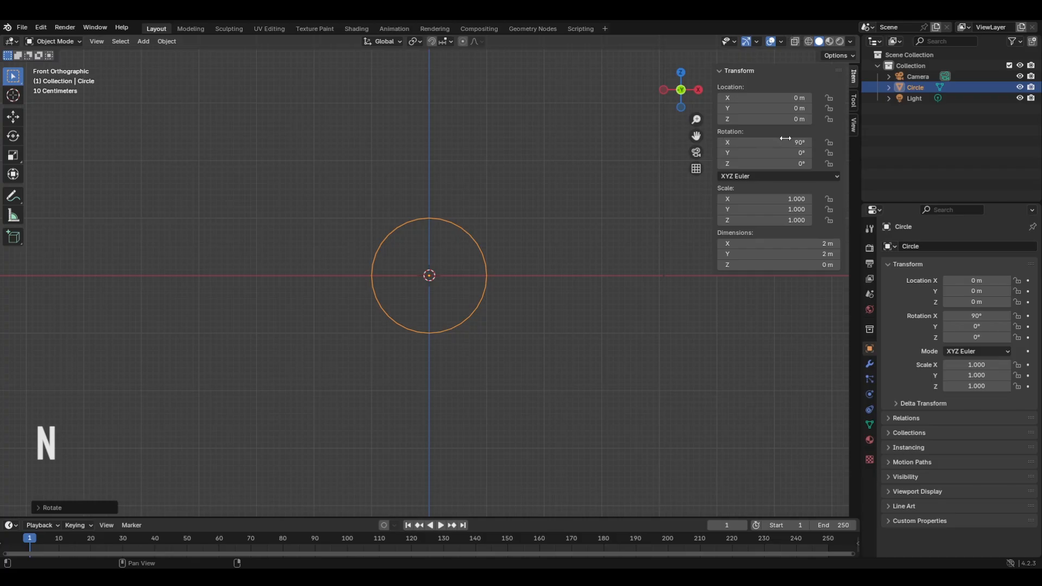
pyautogui.scroll(4, 466, 245)
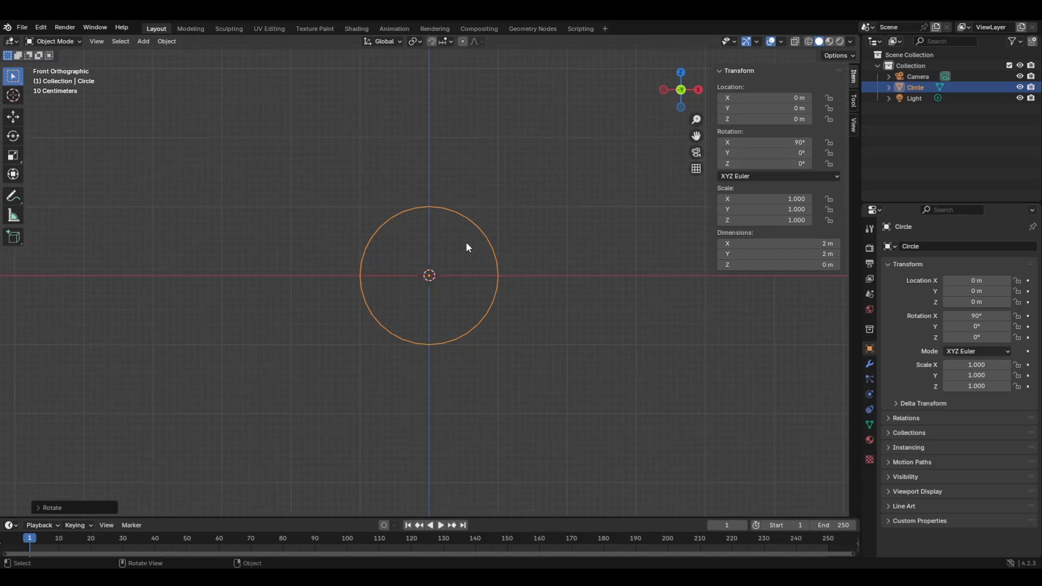
pyautogui.press('Tab')
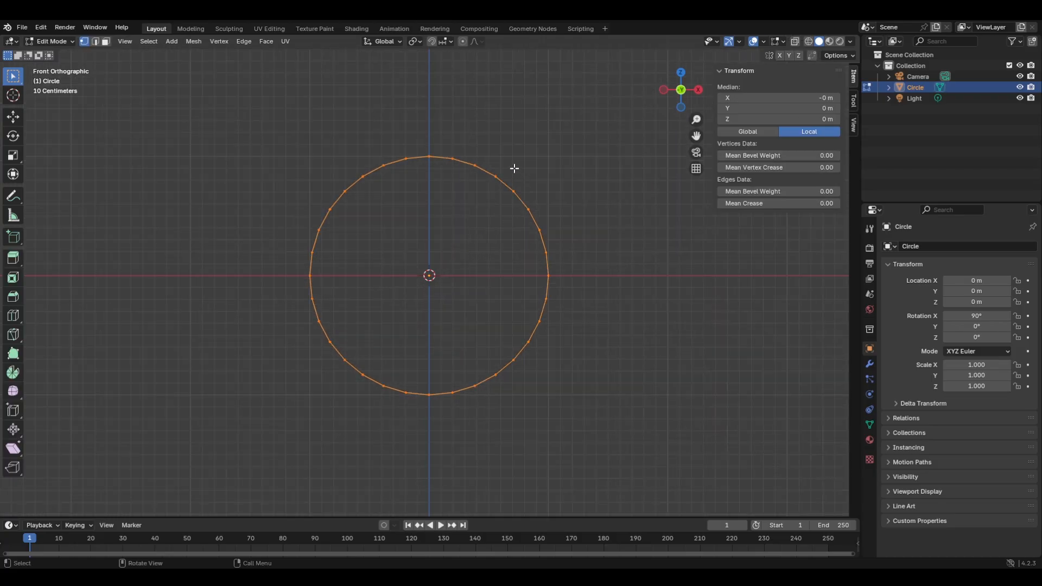
pyautogui.moveTo(438, 130); pyautogui.dragTo(577, 449)
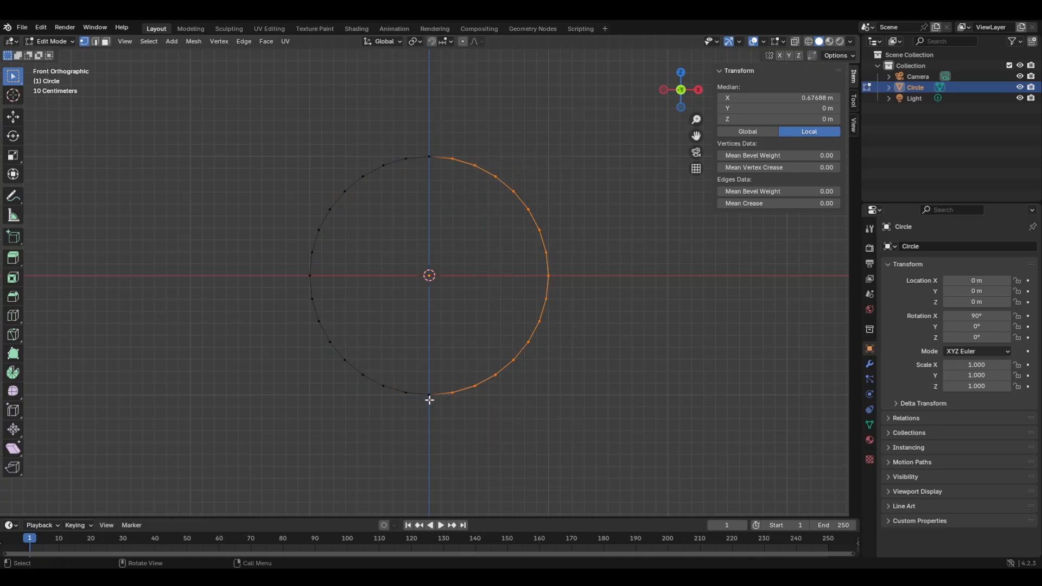
pyautogui.scroll(-4, 570, 349)
pyautogui.keyDown('shift'); pyautogui.moveTo(572, 329); pyautogui.dragTo(512, 330, button='middle'); pyautogui.keyUp('shift')
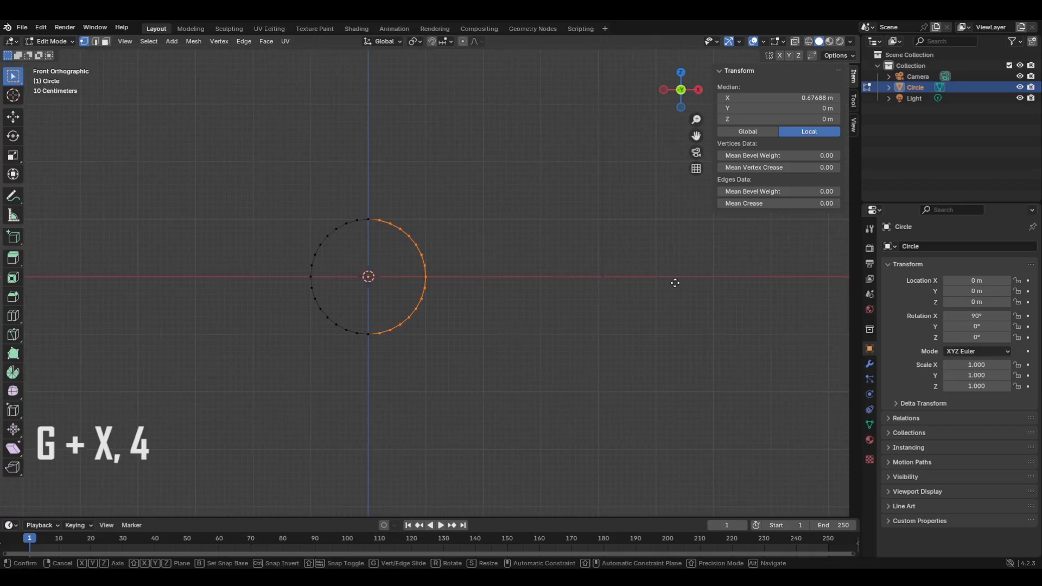
pyautogui.press('g')
pyautogui.press('x')
pyautogui.press('4')
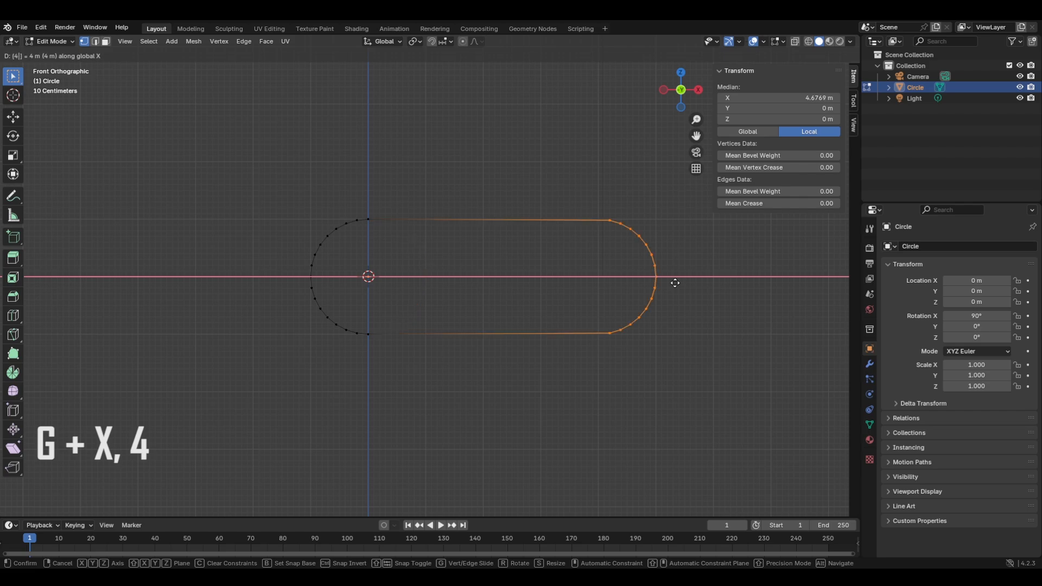
pyautogui.press('Return')
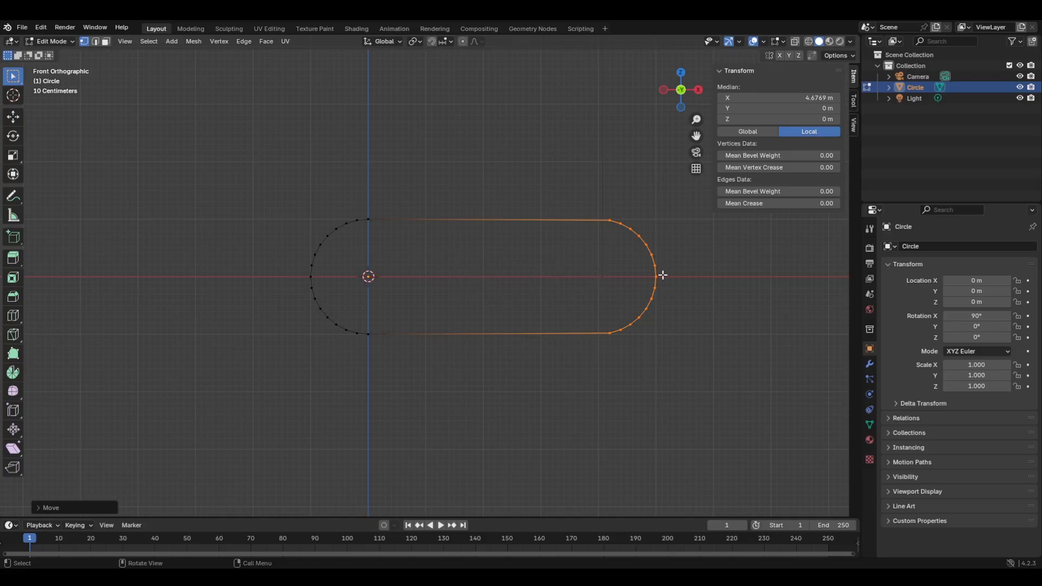
# Move the vertices of the outline's left rounded end -4 m along the X axis and return to Object Mode.
pyautogui.moveTo(275, 173); pyautogui.dragTo(362, 358)
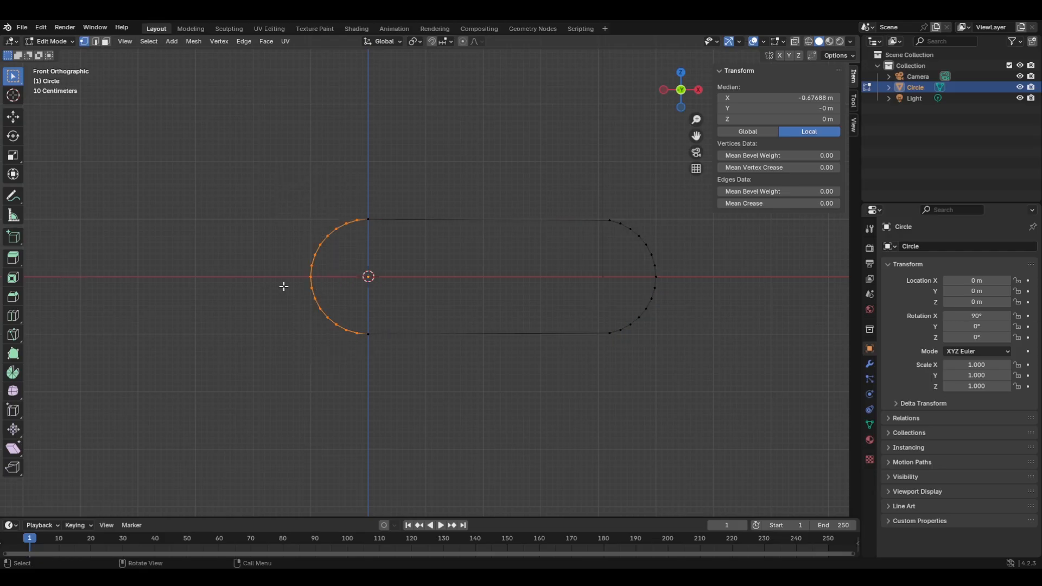
pyautogui.press('g')
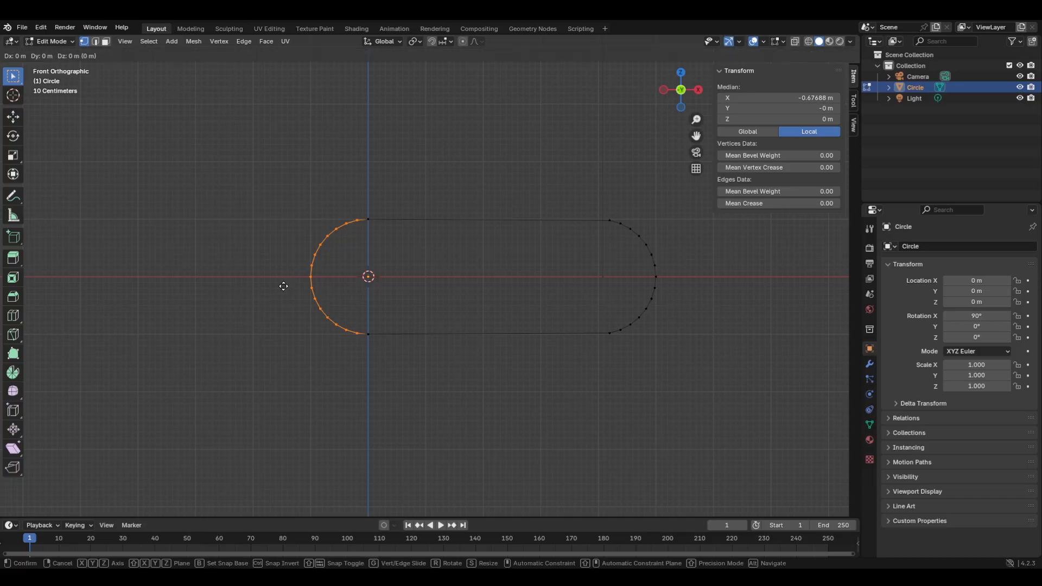
pyautogui.write('x')
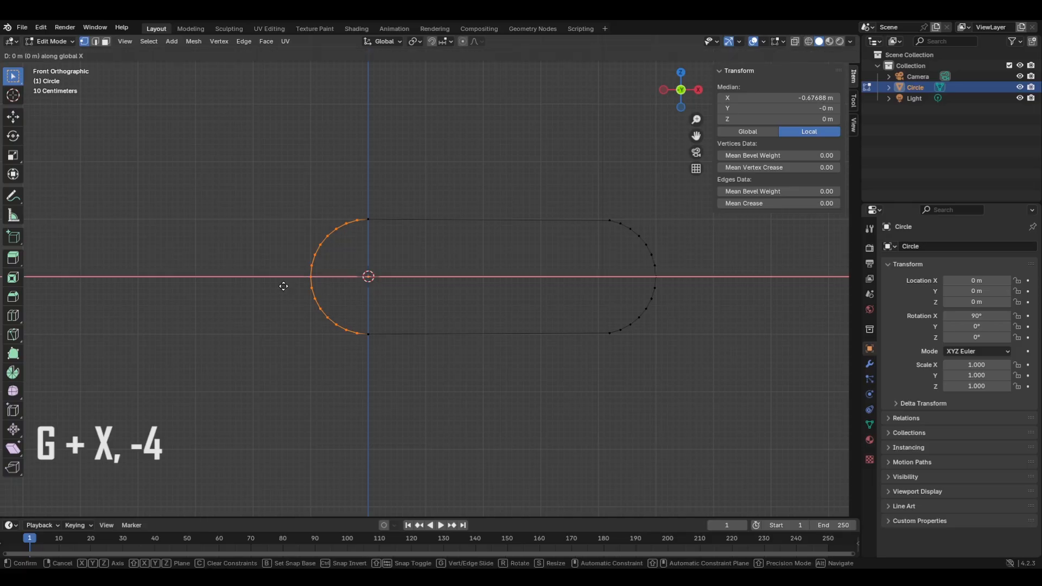
pyautogui.write('-4')
pyautogui.press('Return')
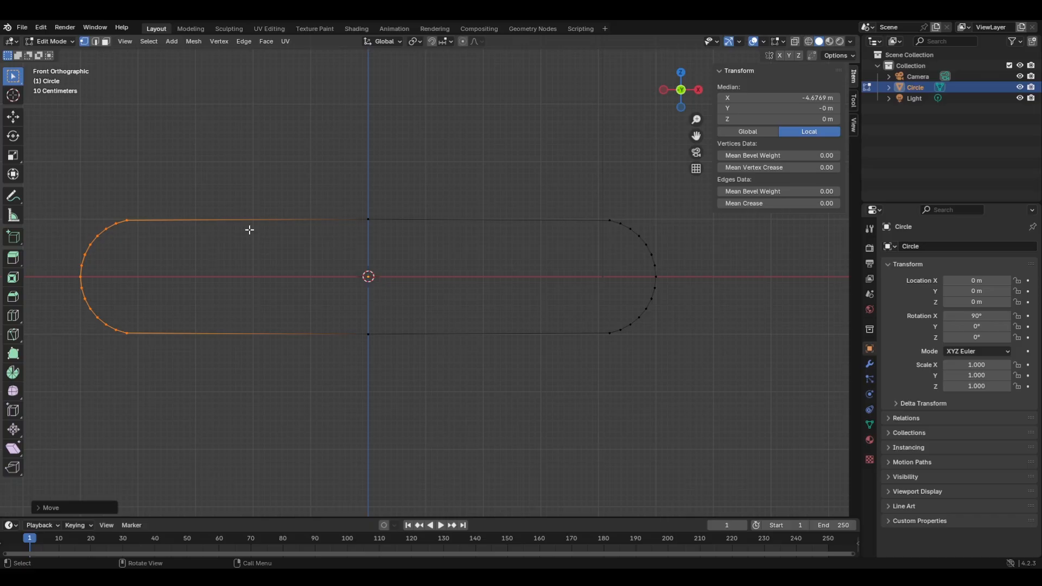
pyautogui.press('Tab')
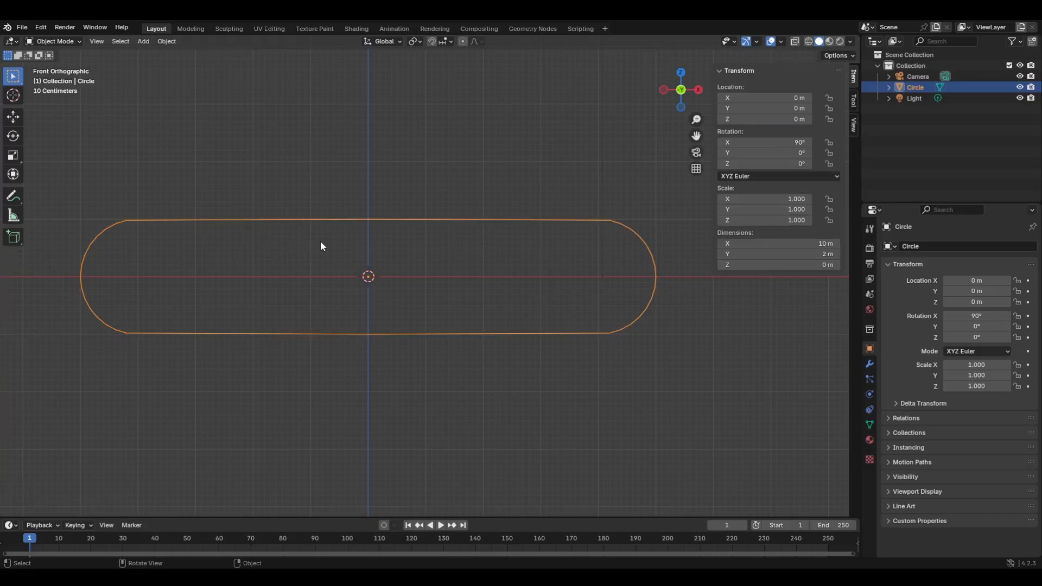
pyautogui.rightClick(349, 219)
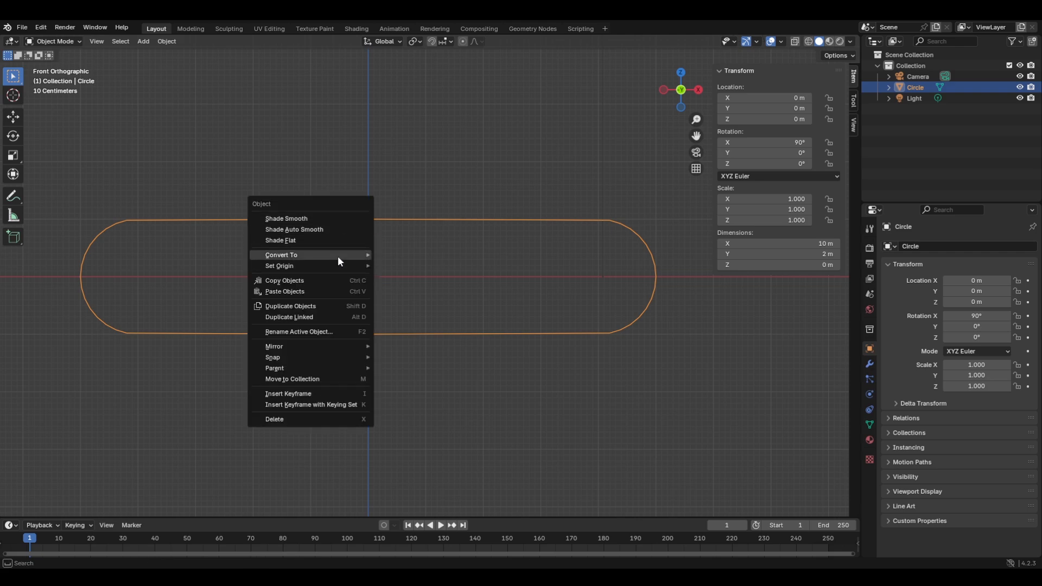
pyautogui.moveTo(338, 256)
pyautogui.click(407, 266)
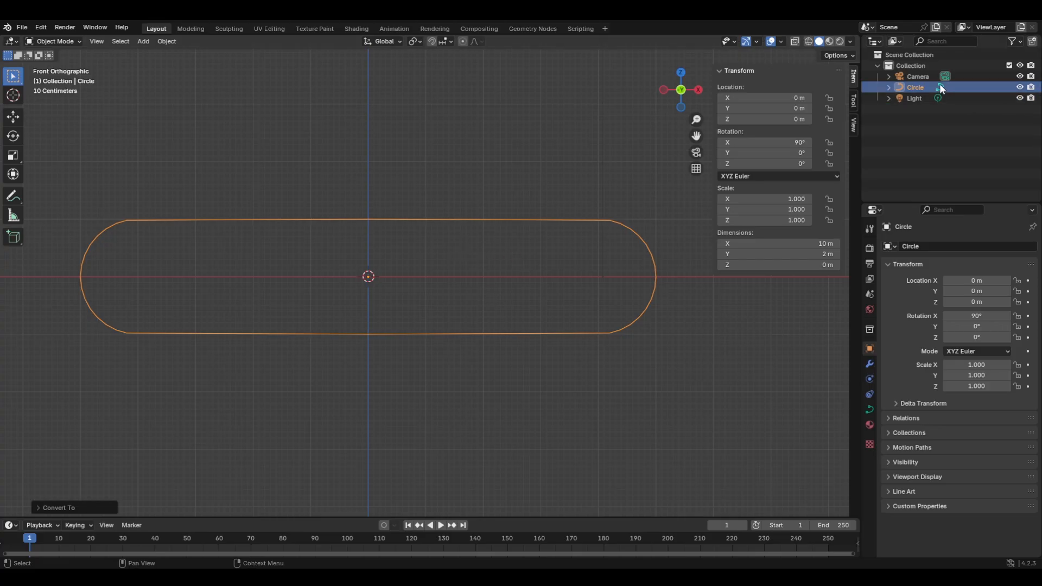
pyautogui.hotkey('ctrl', 'z')
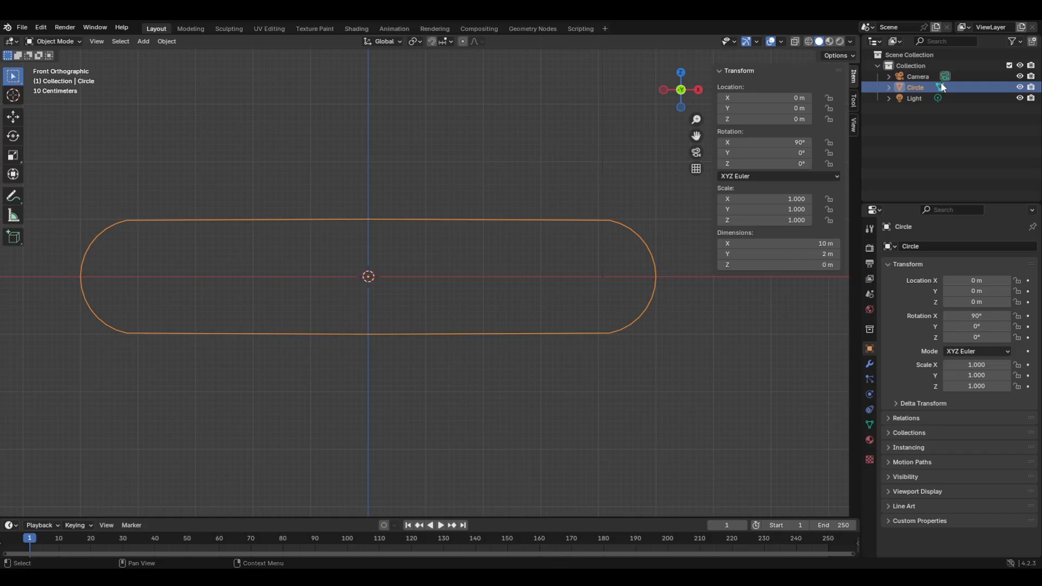
# Convert the elongated circle outline from a mesh to a curve.
pyautogui.rightClick(619, 222)
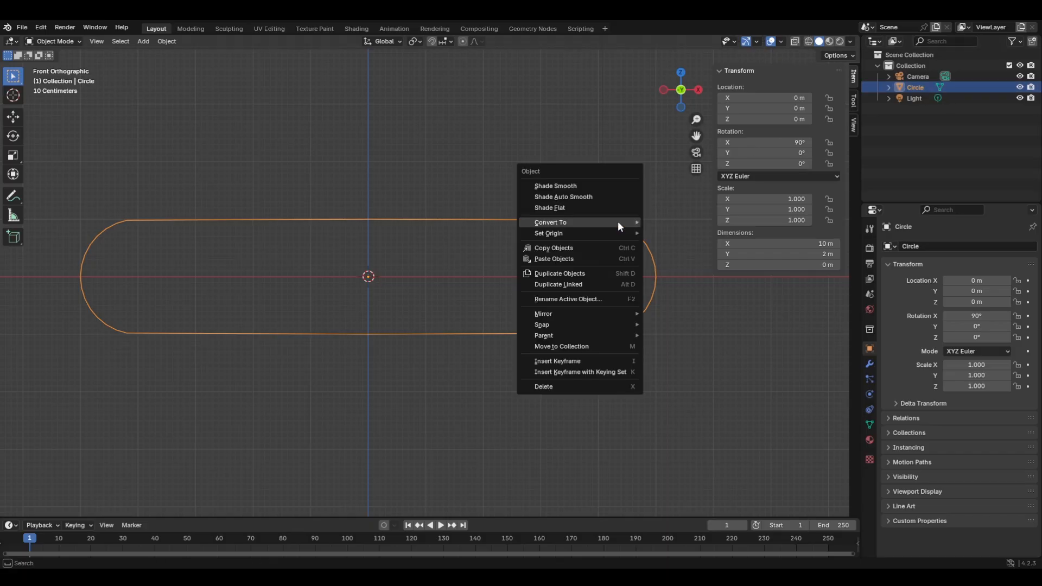
pyautogui.moveTo(618, 222)
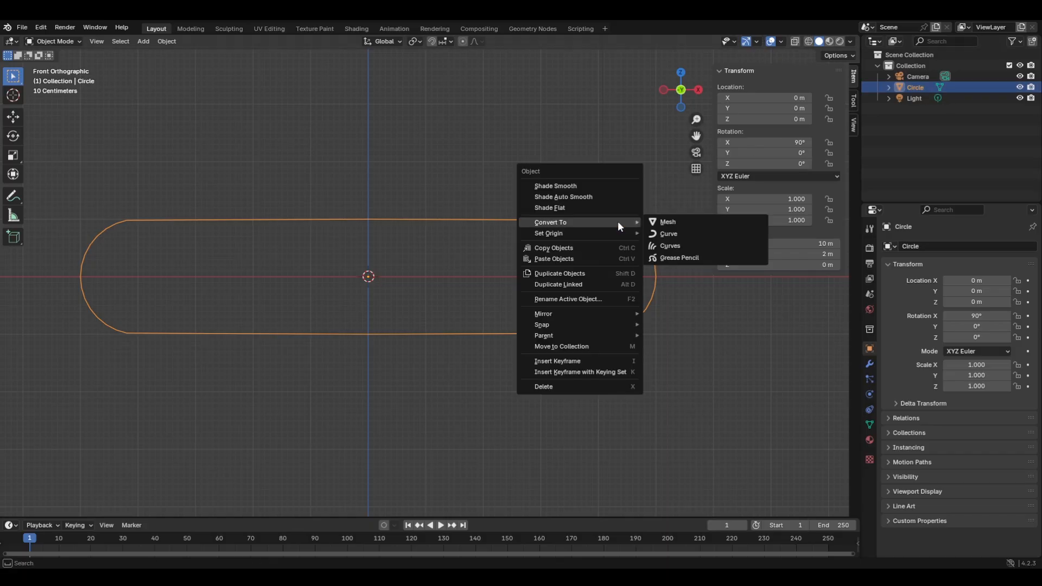
pyautogui.click(660, 233)
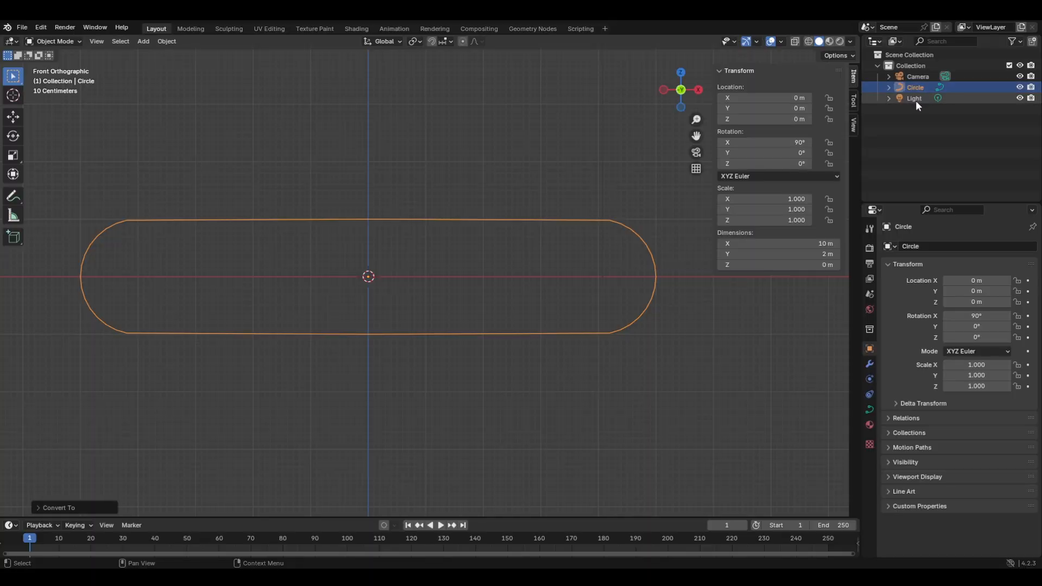
# Add a cube at the origin, scale it down to about 0.85 m wide and flatten it to about 0.14 m high.
pyautogui.hotkey('shift', 'a')
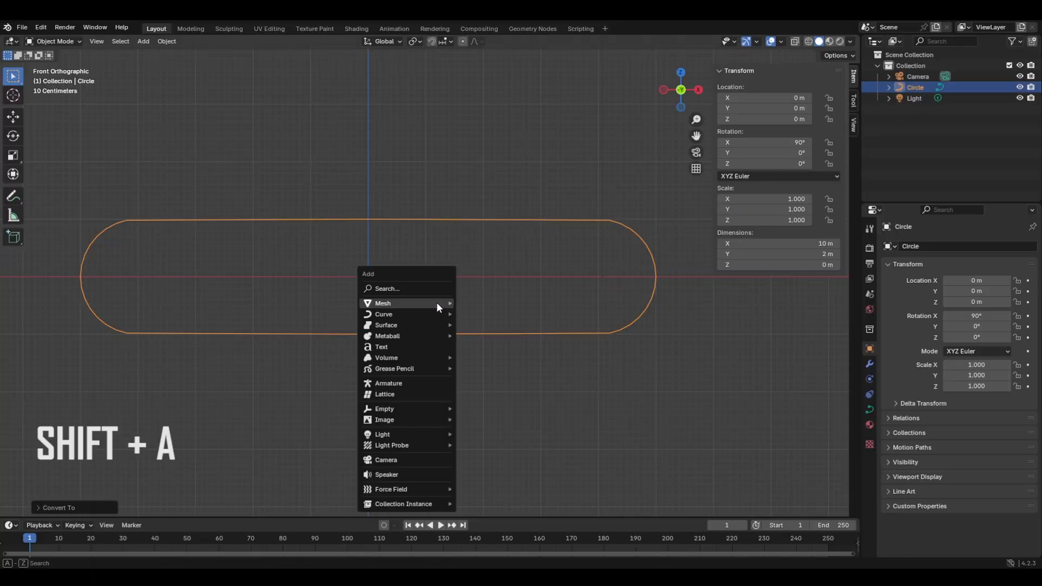
pyautogui.moveTo(437, 303)
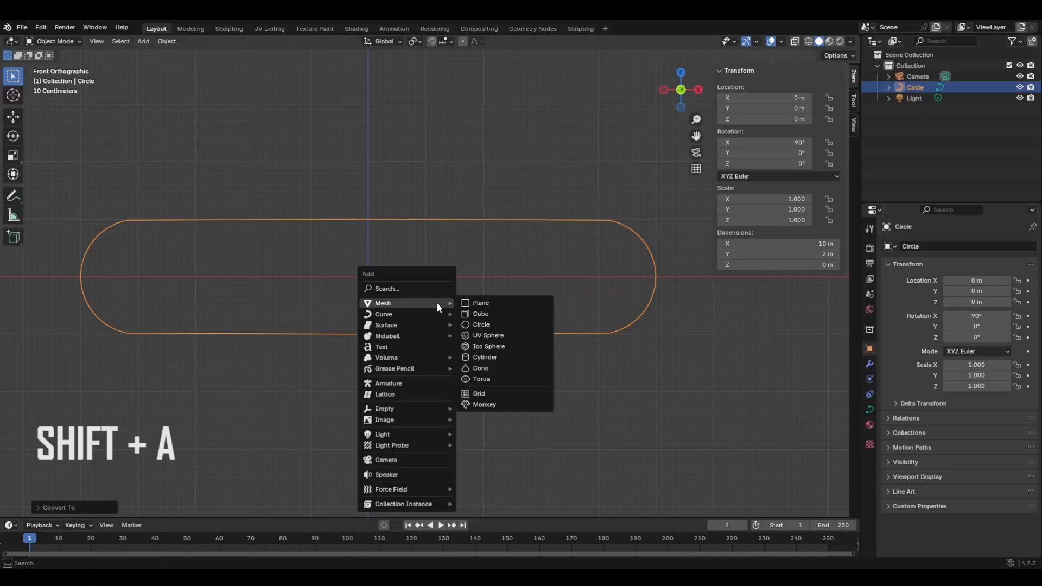
pyautogui.click(486, 314)
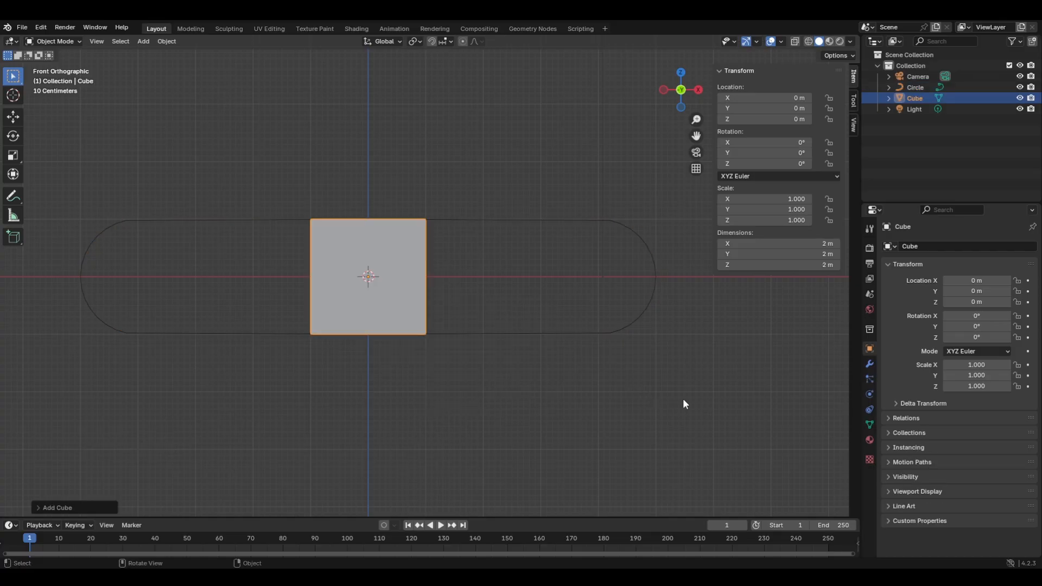
pyautogui.press('s')
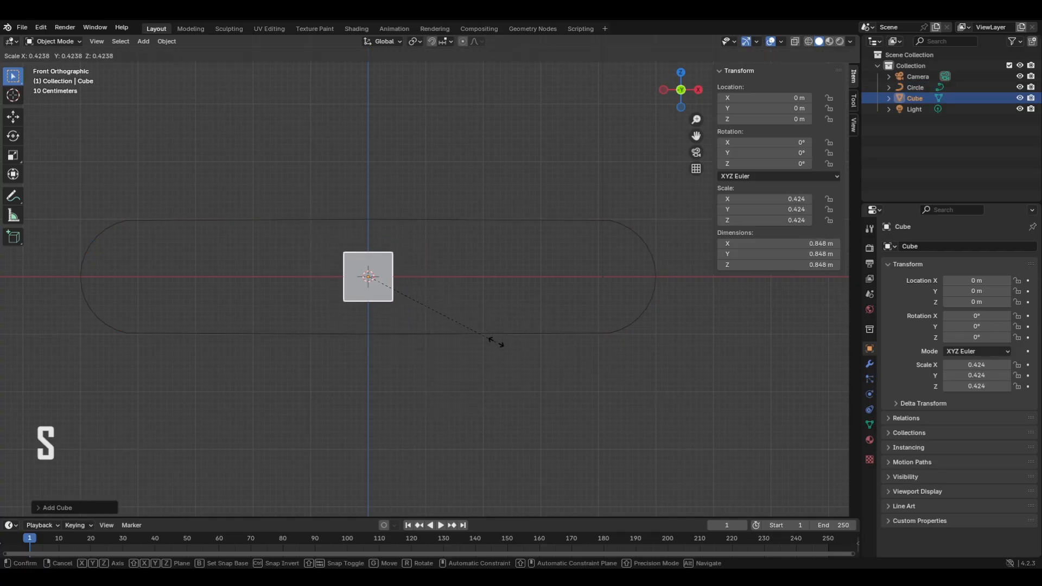
pyautogui.press('z')
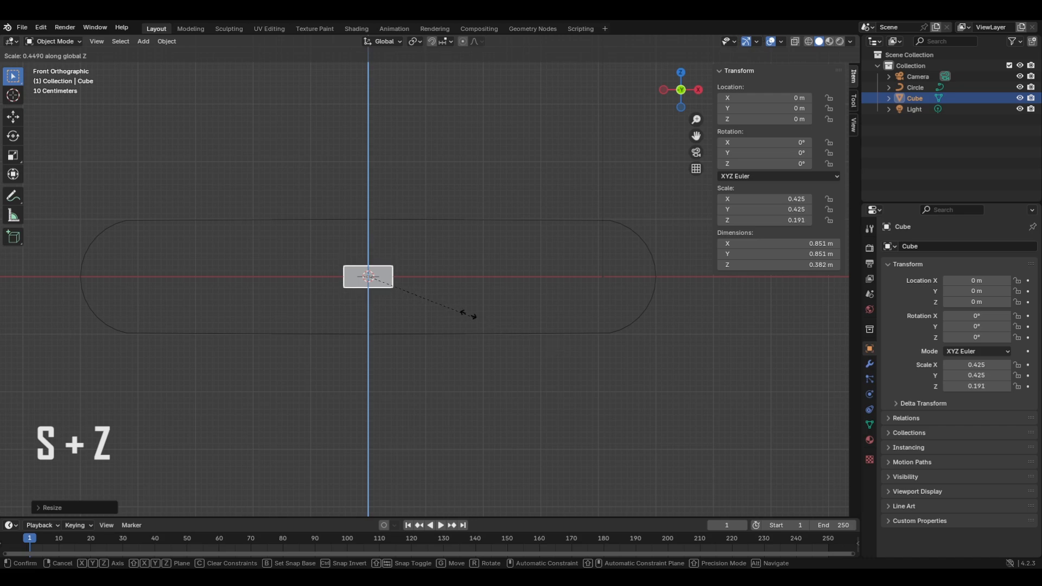
pyautogui.click(407, 288)
# Stretch the flattened cube along the X axis to about 1.11 m.
pyautogui.press('KP_Decimal')
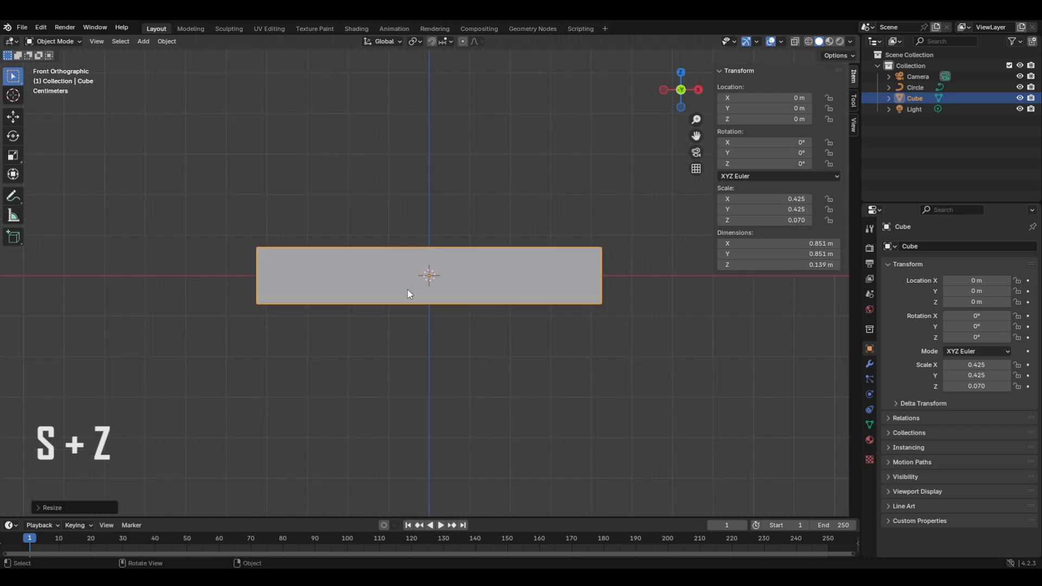
pyautogui.scroll(-5, 486, 305)
pyautogui.press('s')
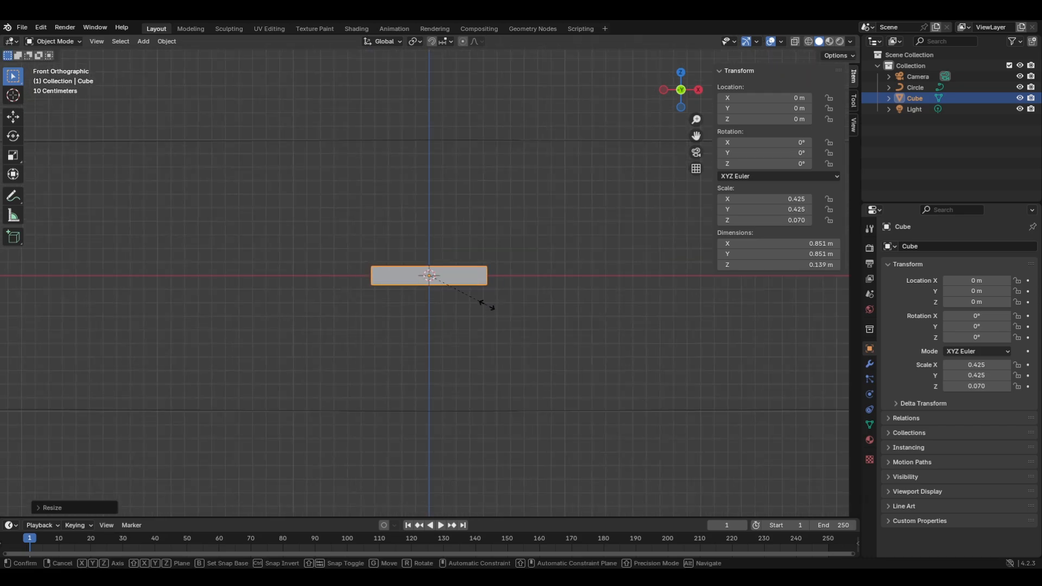
pyautogui.press('x')
pyautogui.click(505, 307)
pyautogui.moveTo(509, 305); pyautogui.dragTo(516, 370, button='middle')
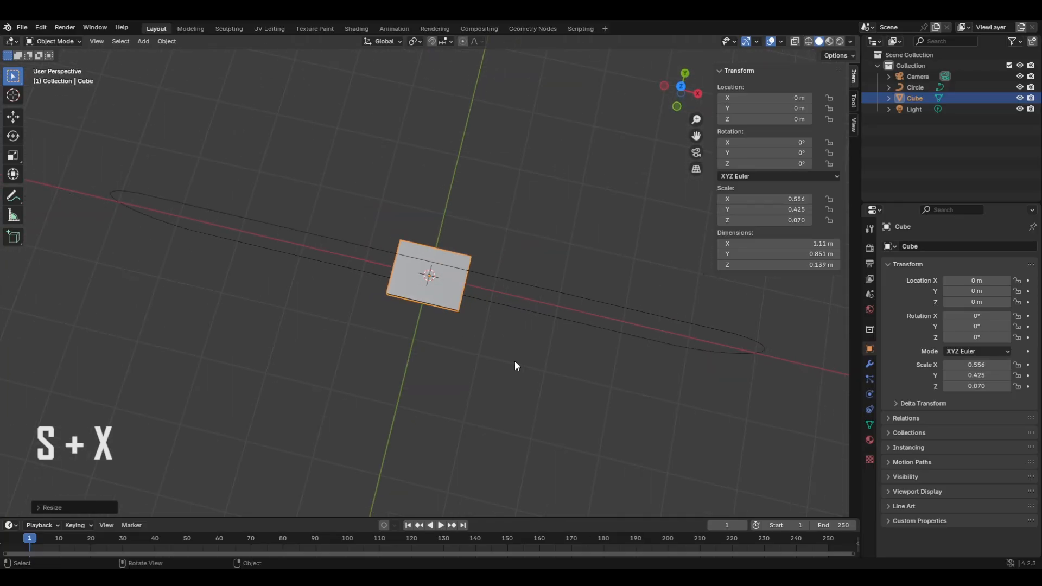
pyautogui.press('s')
pyautogui.press('x')
pyautogui.press('Escape')
# Stretch the flattened cube along the Y axis to about 3.23 m.
pyautogui.press('s')
pyautogui.press('y')
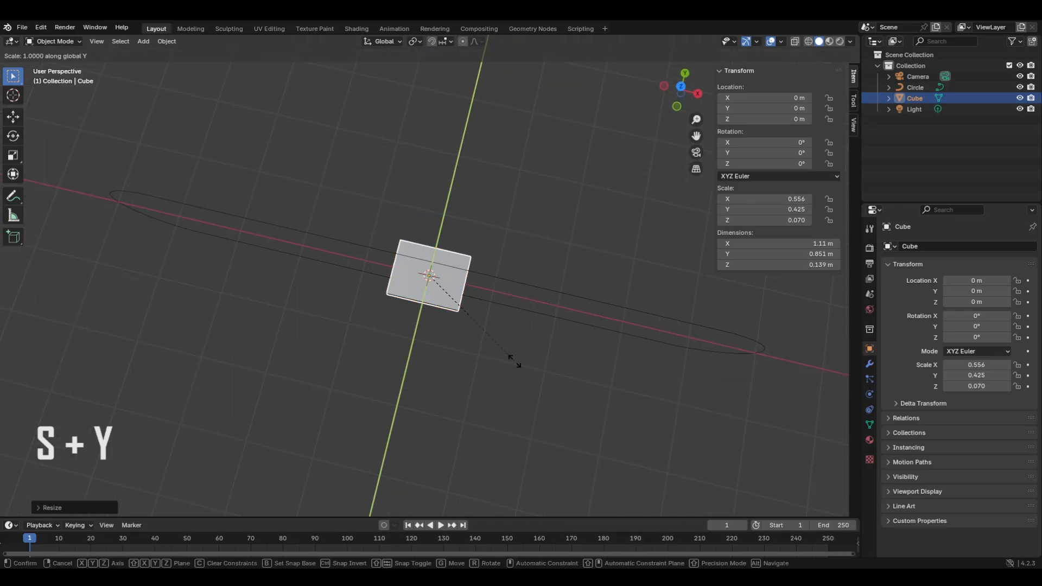
pyautogui.click(335, 245)
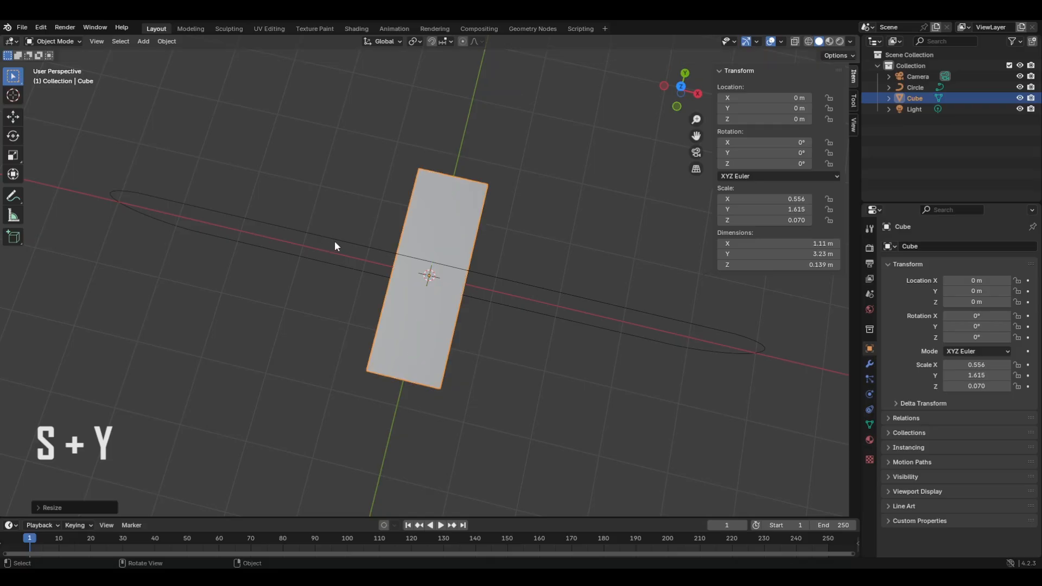
# Select the plate's bottom face in Edit Mode and snap the 3D cursor to it.
pyautogui.moveTo(456, 281); pyautogui.dragTo(480, 165, button='middle')
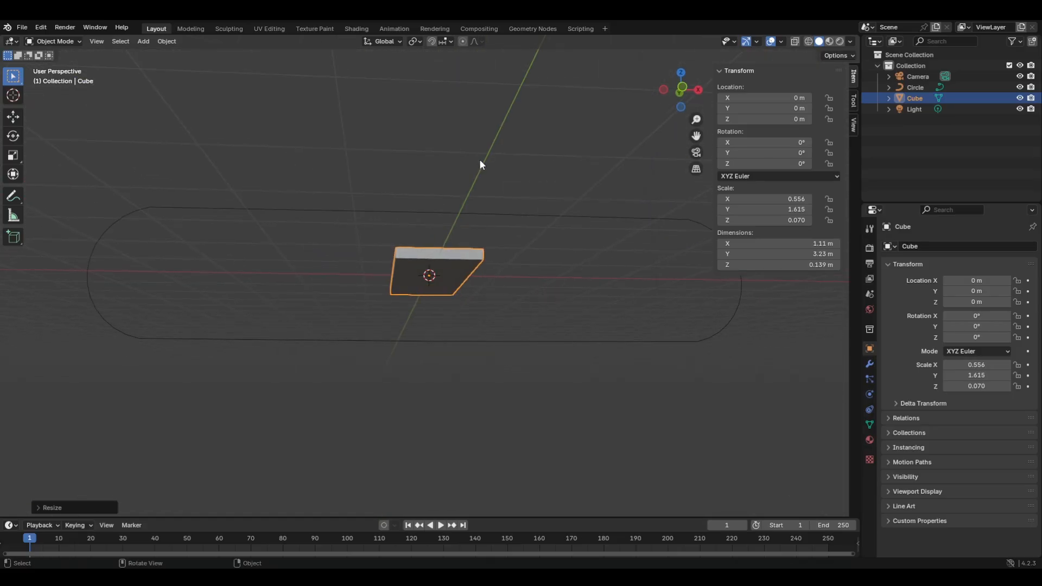
pyautogui.press('KP_1')
pyautogui.scroll(8, 447, 261)
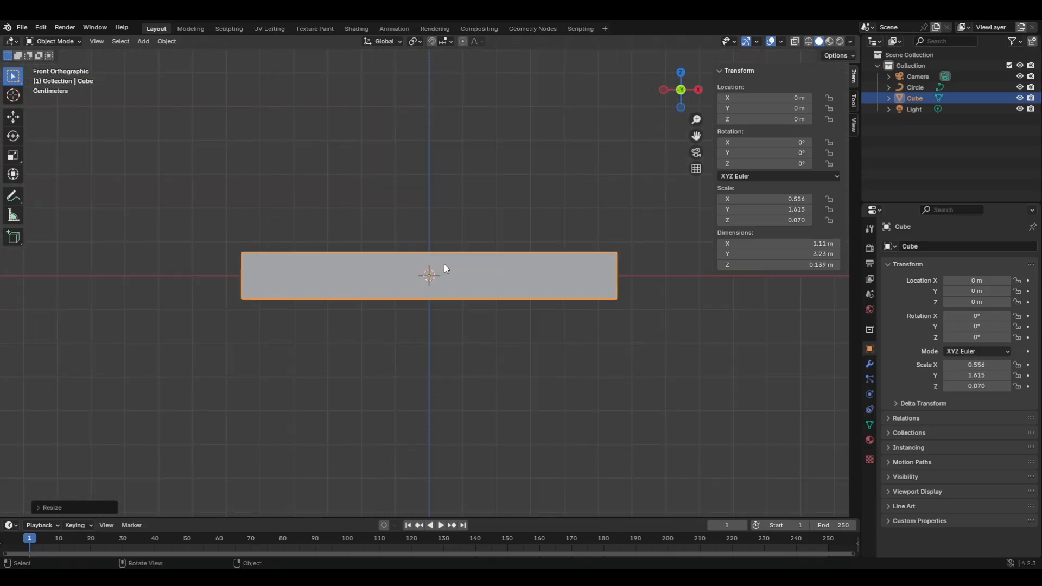
pyautogui.keyDown('shift'); pyautogui.moveTo(425, 279); pyautogui.dragTo(455, 232, button='middle'); pyautogui.keyUp('shift')
pyautogui.scroll(-4, 454, 227)
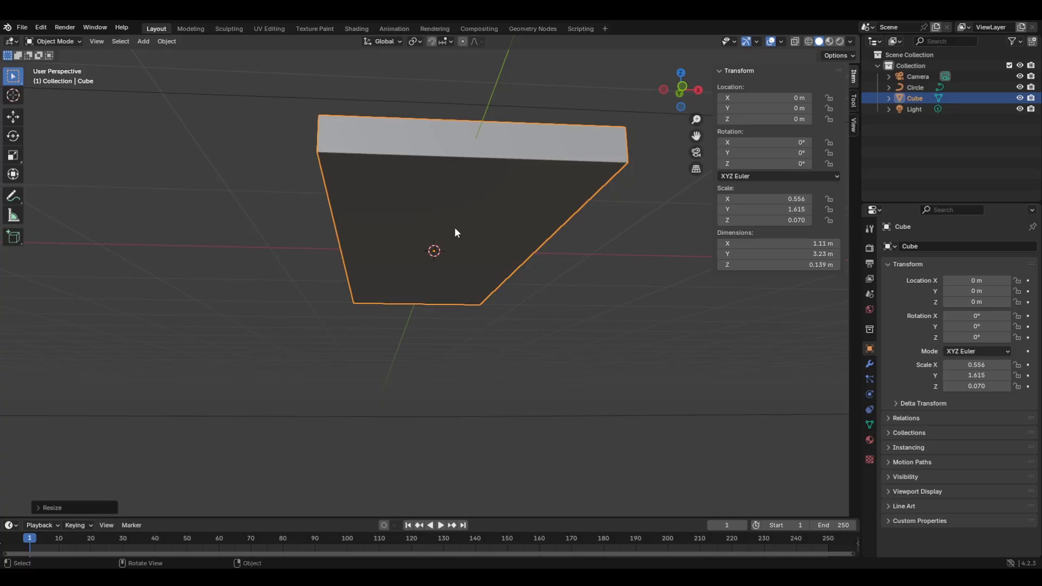
pyautogui.press('Tab')
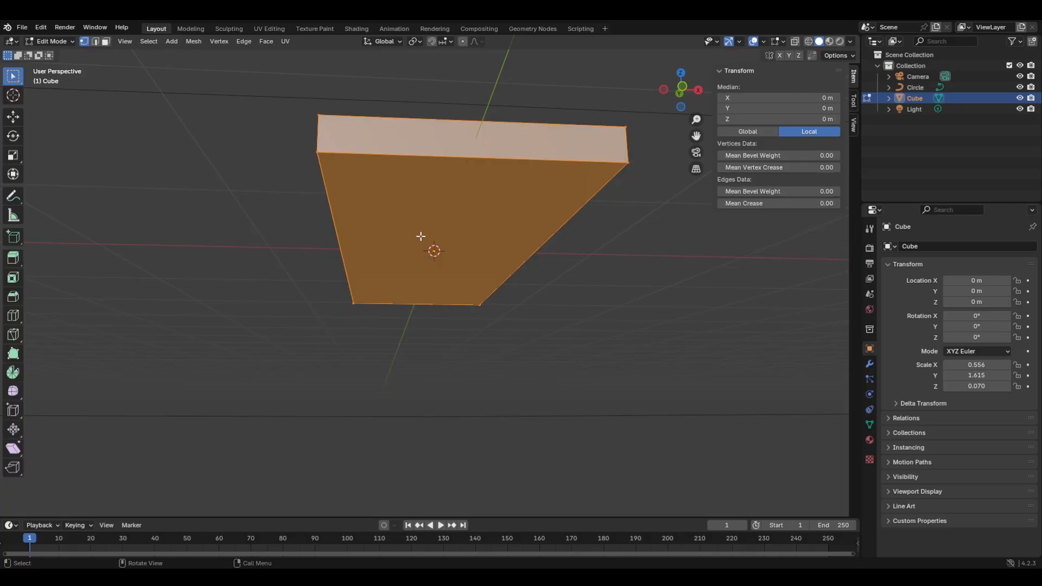
pyautogui.press('3')
pyautogui.click(415, 204)
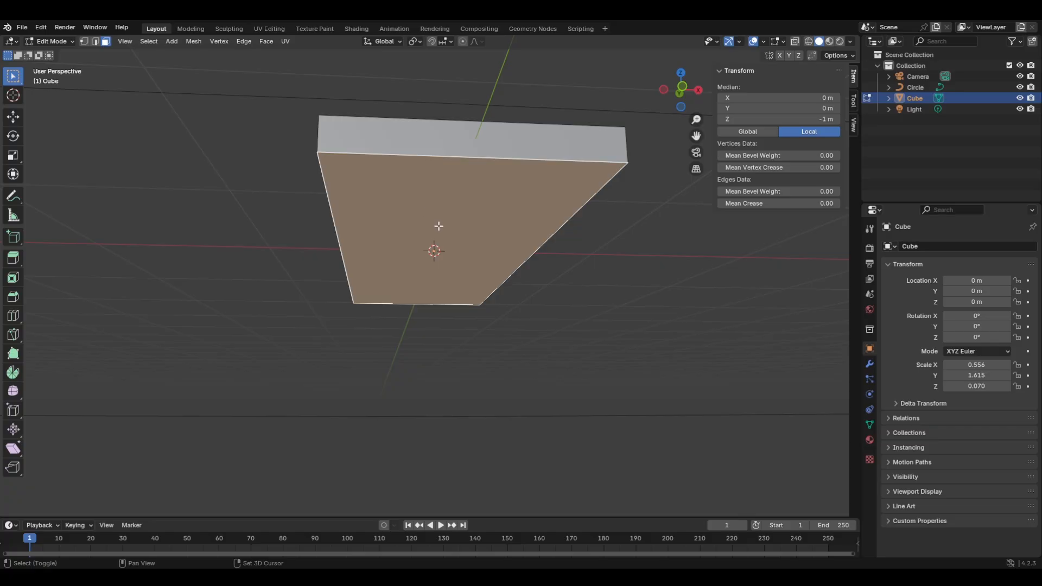
pyautogui.hotkey('shift', 's')
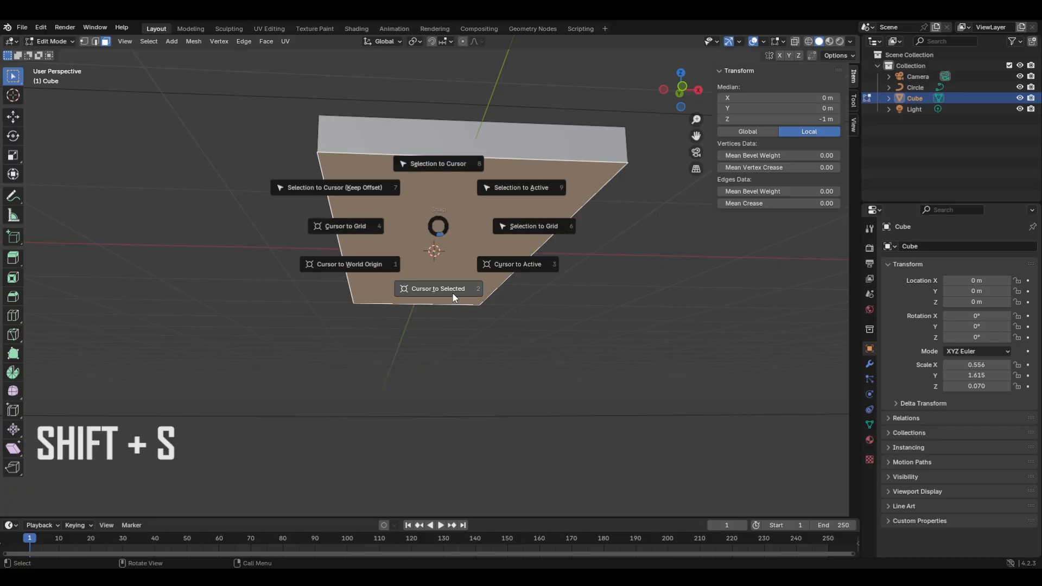
pyautogui.click(453, 290)
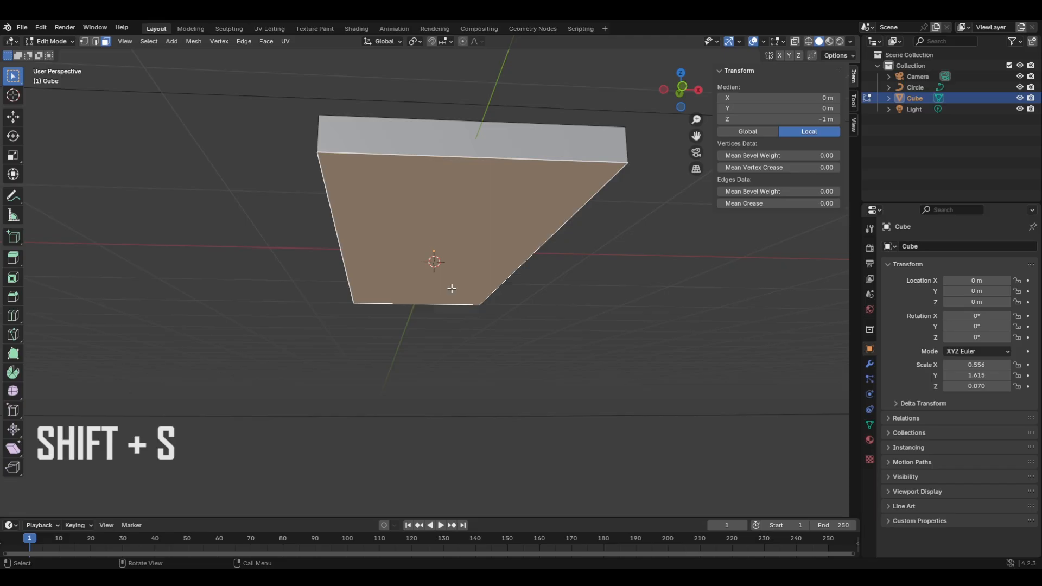
# Return to Object Mode and set the plate's origin to the 3D cursor at the centre of its bottom face.
pyautogui.press('KP_1')
pyautogui.press('KP_Decimal')
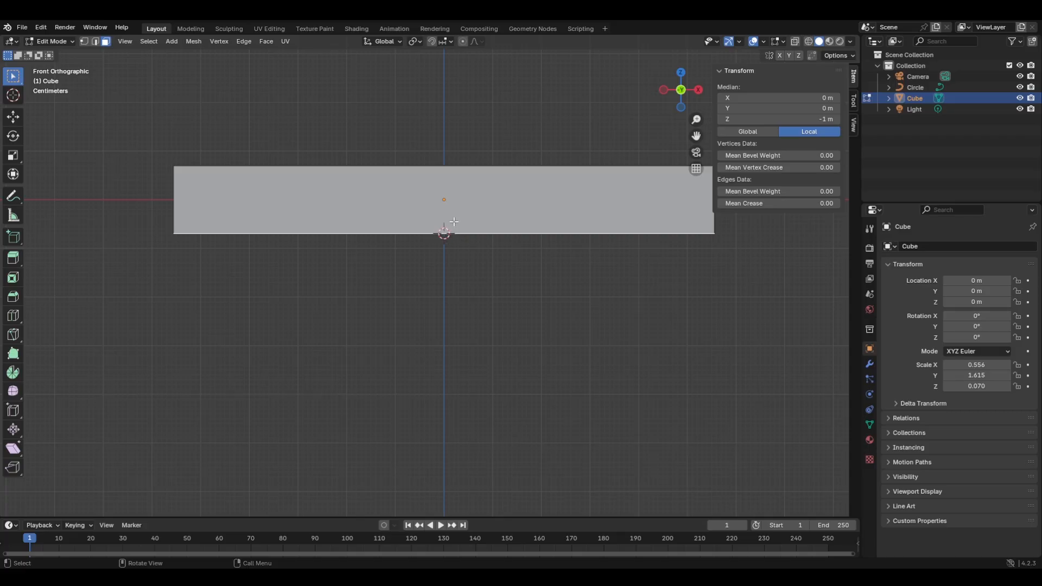
pyautogui.press('Tab')
pyautogui.rightClick(444, 205)
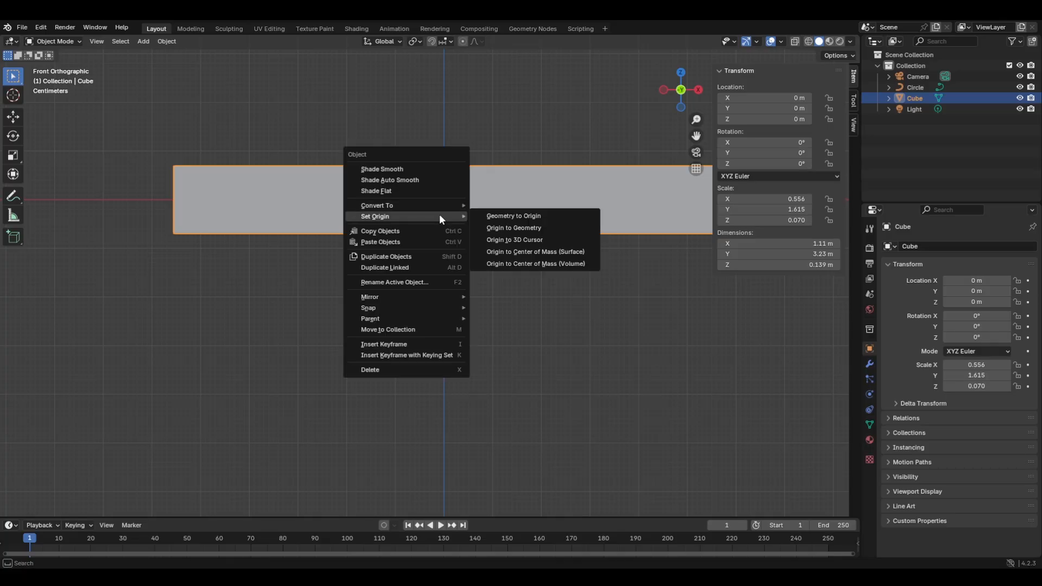
pyautogui.click(502, 239)
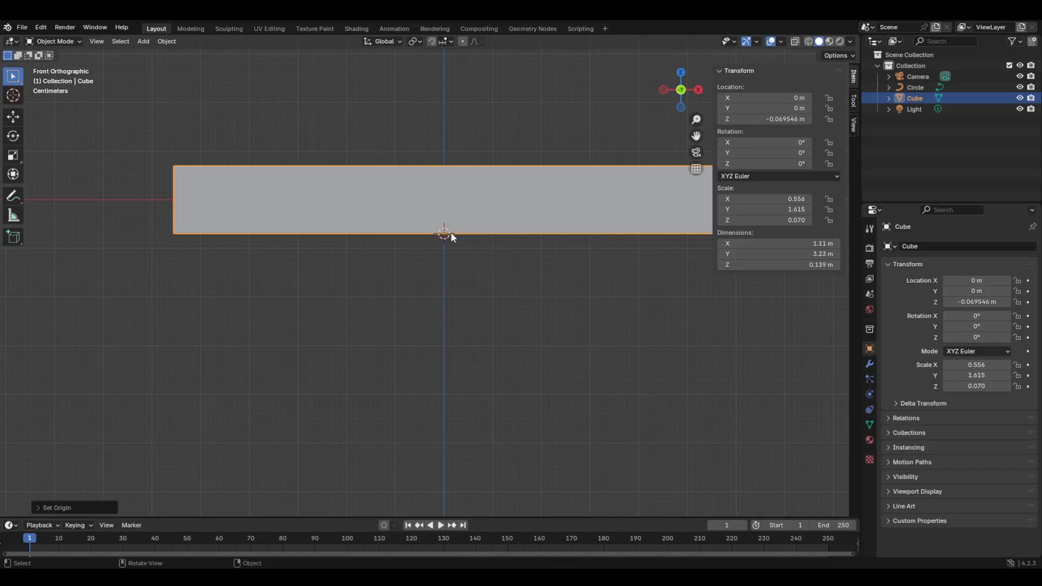
# Add an Array modifier to the plate.
pyautogui.scroll(-7, 441, 239)
pyautogui.moveTo(429, 246); pyautogui.dragTo(364, 237, button='middle')
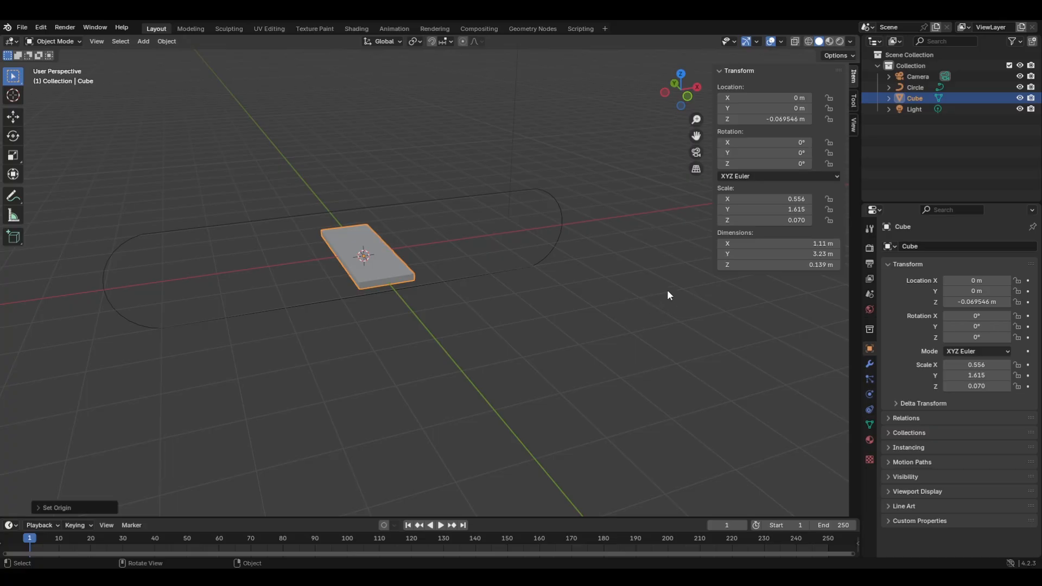
pyautogui.click(869, 365)
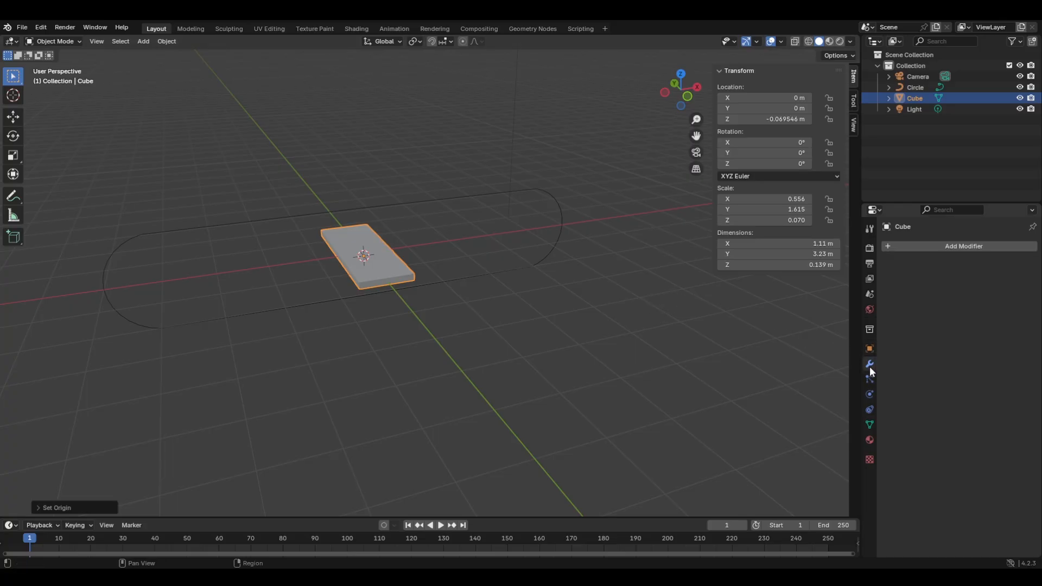
pyautogui.click(950, 247)
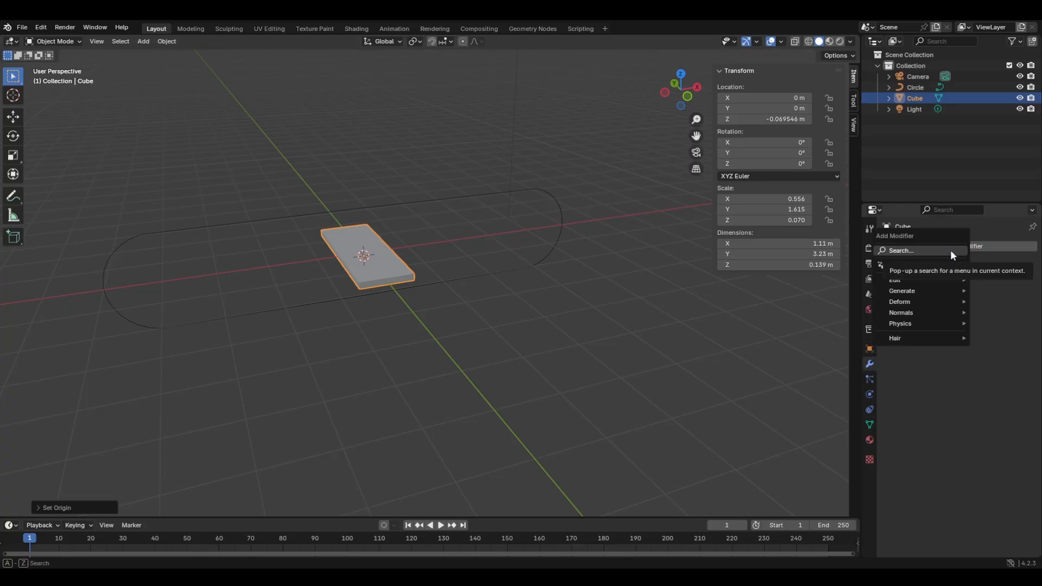
pyautogui.moveTo(903, 293)
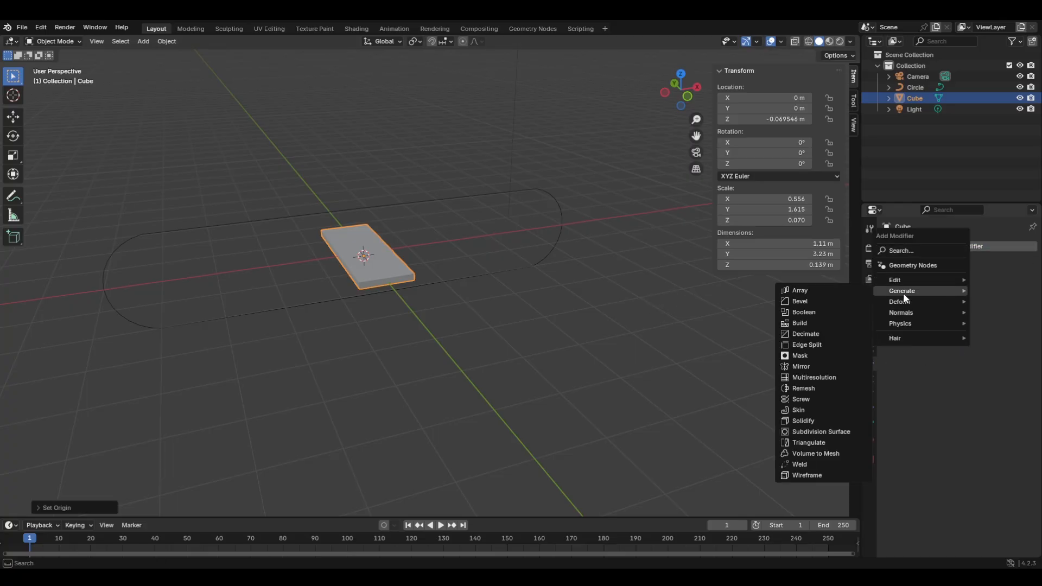
pyautogui.click(834, 290)
# Set the Array modifier's count to 12.
pyautogui.moveTo(581, 312); pyautogui.dragTo(468, 314, button='middle')
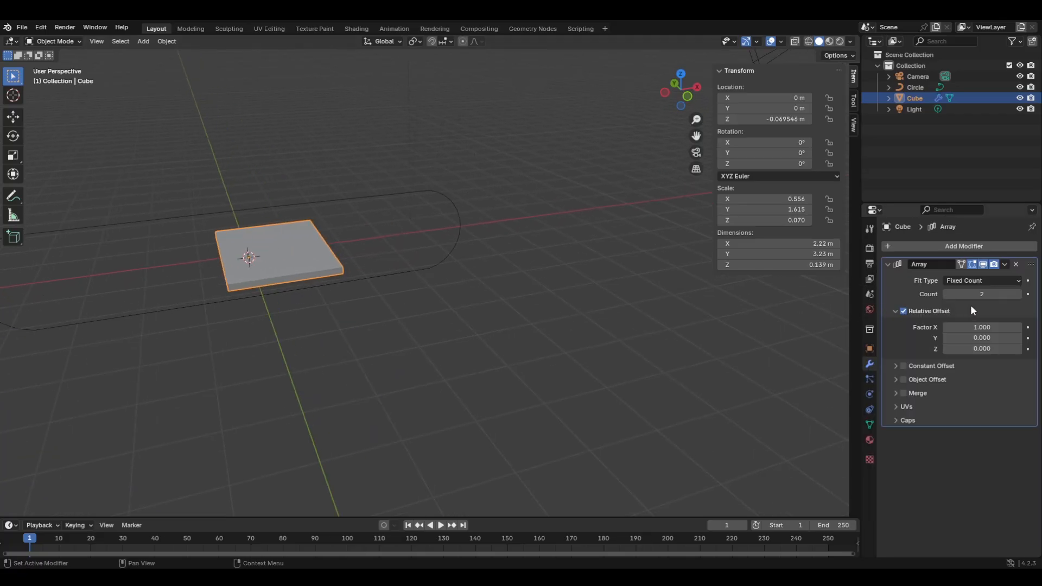
pyautogui.click(1018, 294)
pyautogui.click(1018, 294)
pyautogui.click(1018, 294)
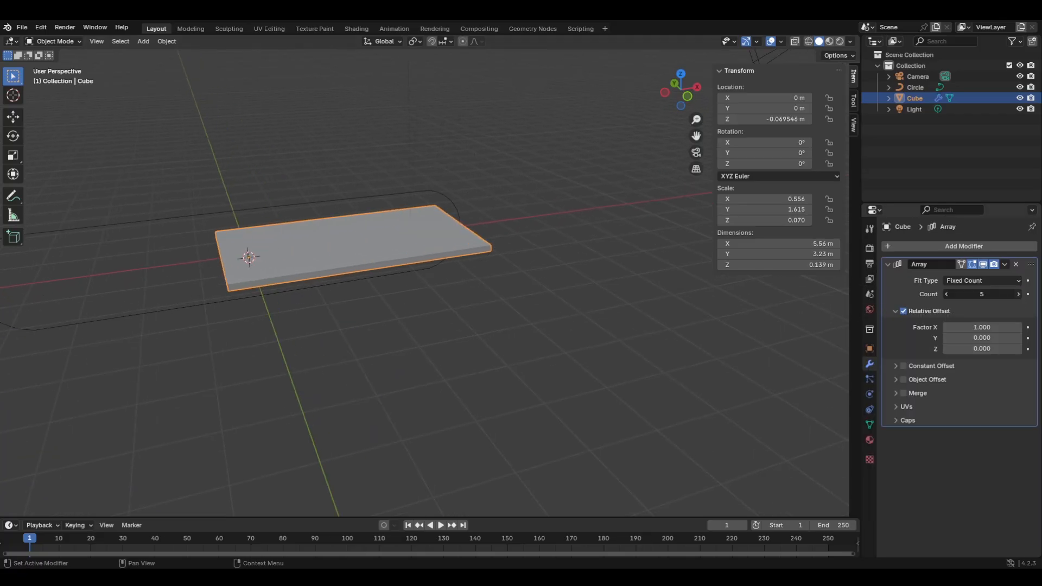
pyautogui.click(1018, 295)
pyautogui.click(1018, 294)
pyautogui.click(1019, 295)
pyautogui.click(1018, 294)
pyautogui.click(1019, 294)
pyautogui.click(1019, 294)
pyautogui.click(1018, 294)
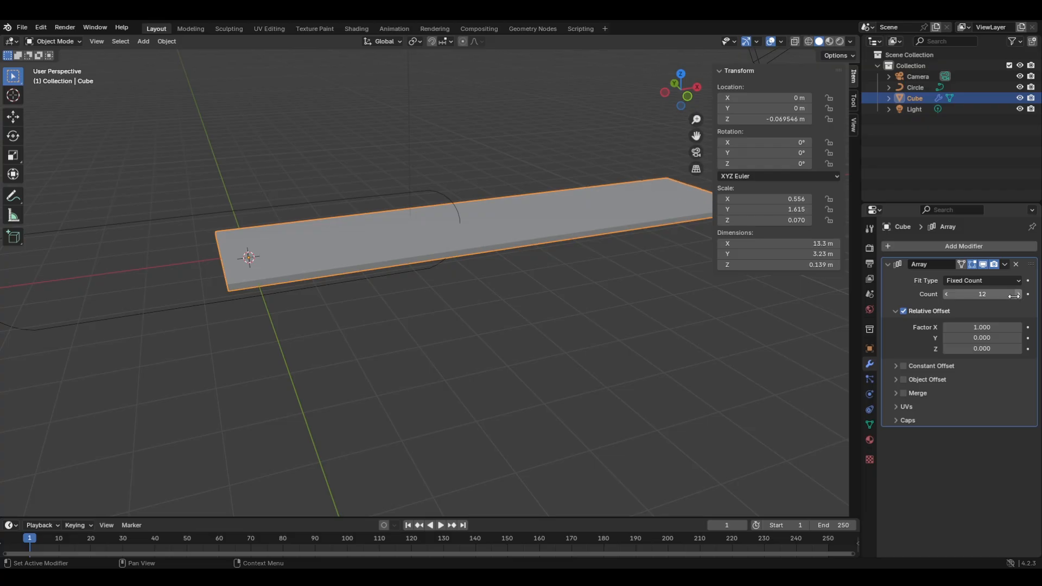
# Add a Curve modifier to the plate below the Array modifier.
pyautogui.scroll(-2, 588, 327)
pyautogui.scroll(1, 470, 291)
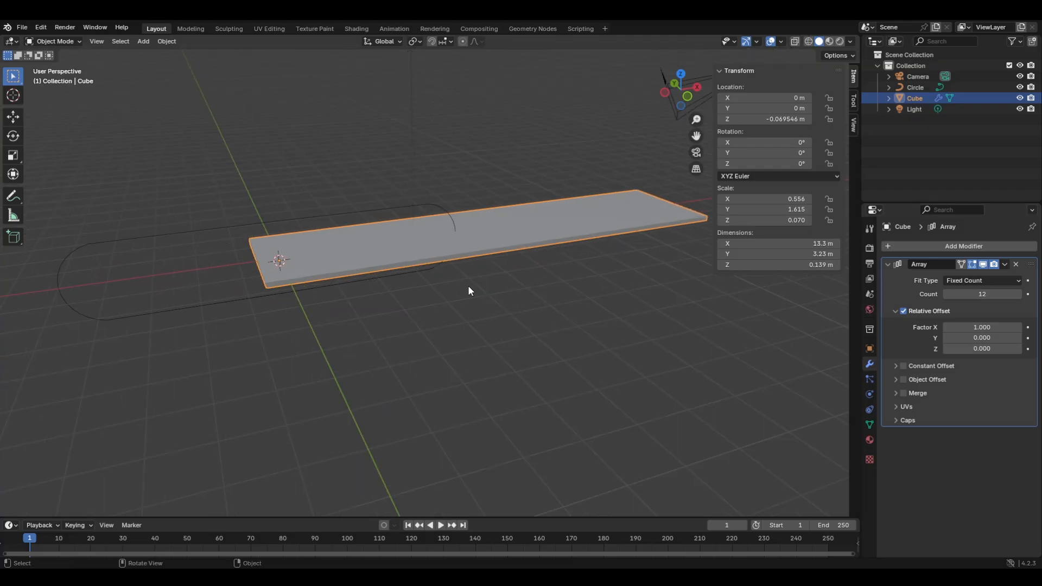
pyautogui.click(428, 205)
pyautogui.click(439, 246)
pyautogui.click(995, 246)
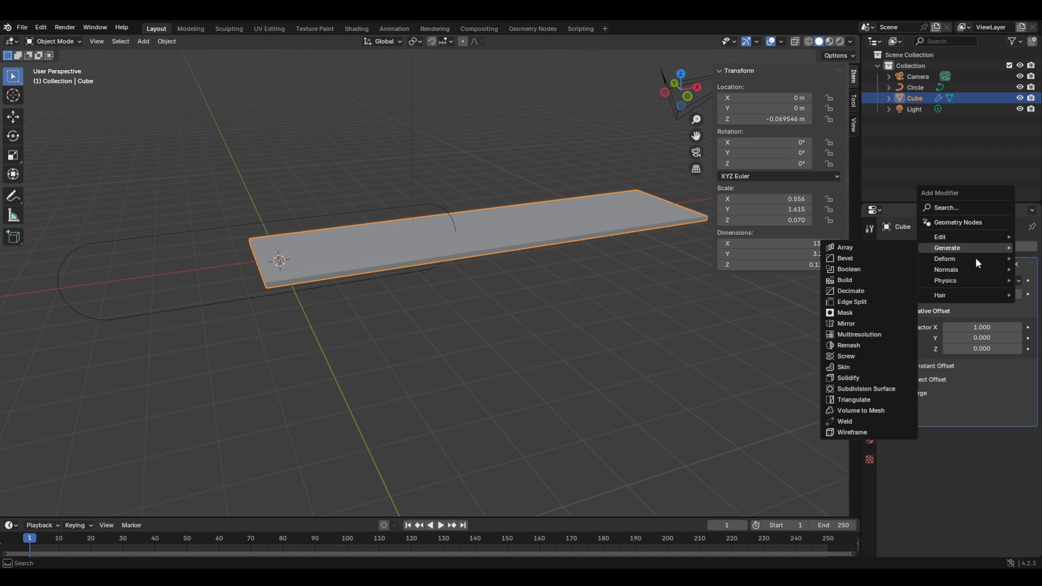
pyautogui.moveTo(975, 257)
pyautogui.click(850, 280)
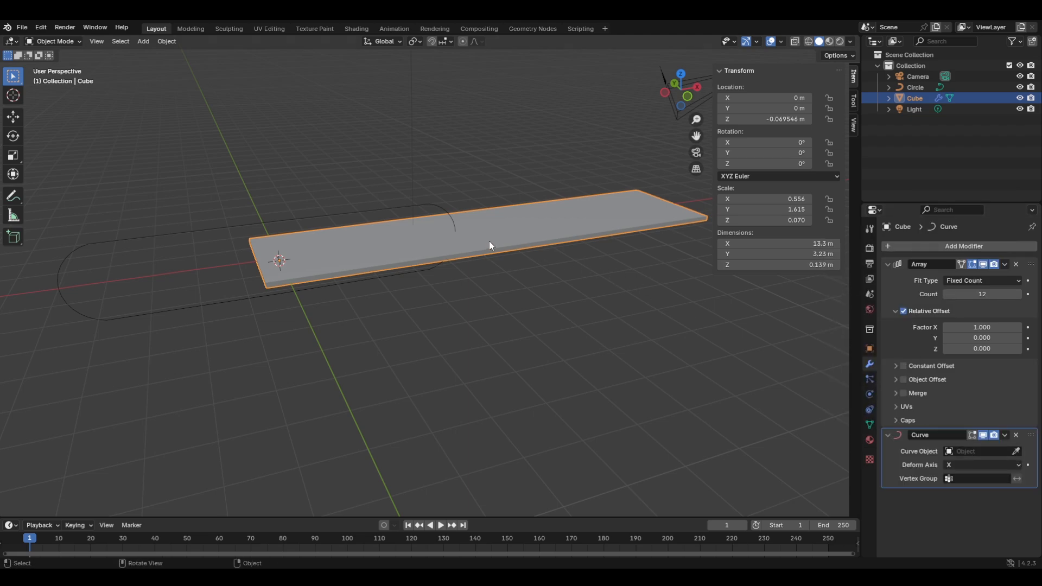
# Assign the elongated Circle outline as the Curve modifier's curve object.
pyautogui.click(998, 451)
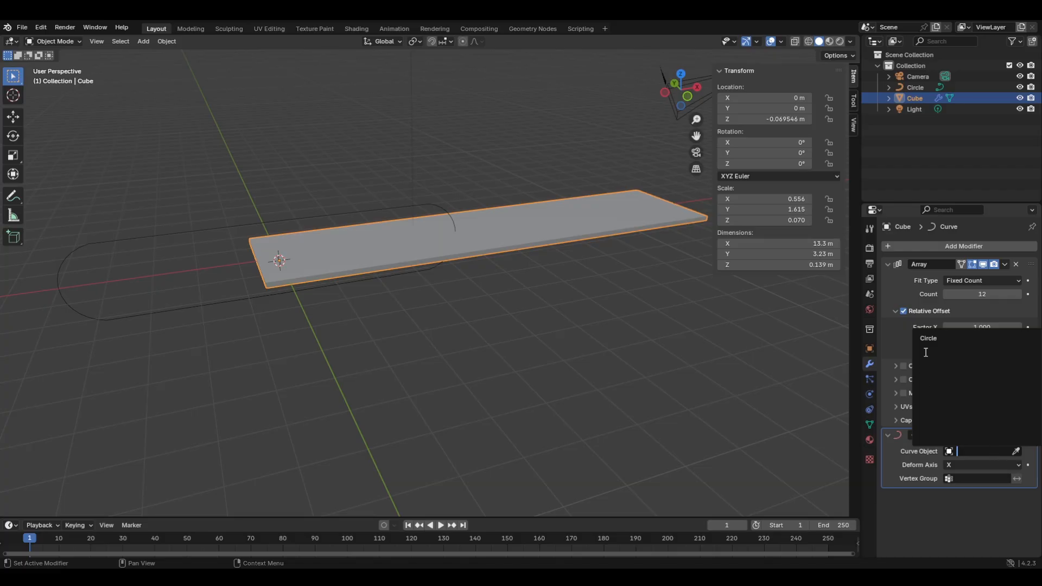
pyautogui.click(926, 340)
pyautogui.click(1016, 451)
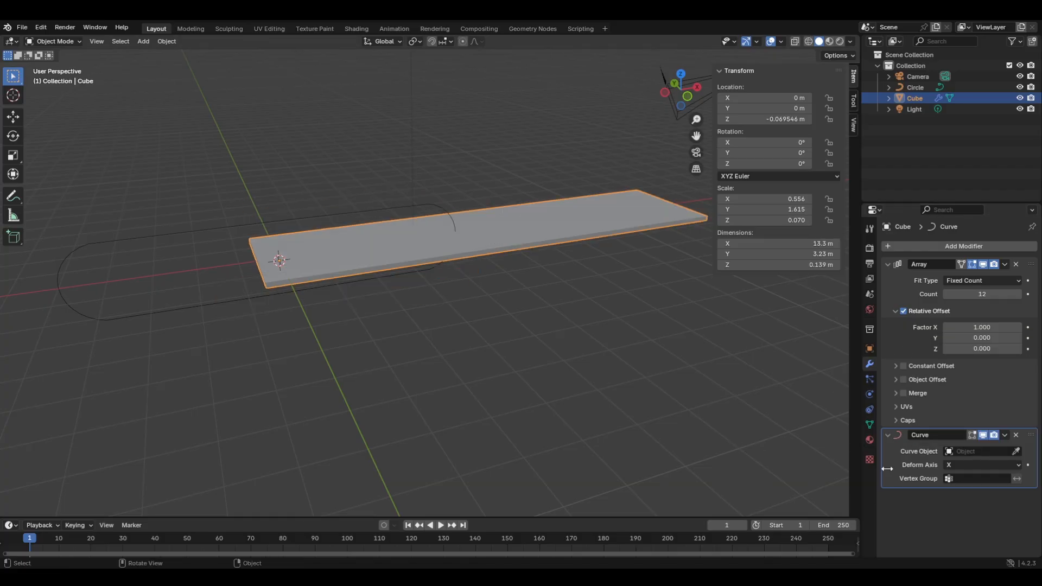
pyautogui.click(1018, 452)
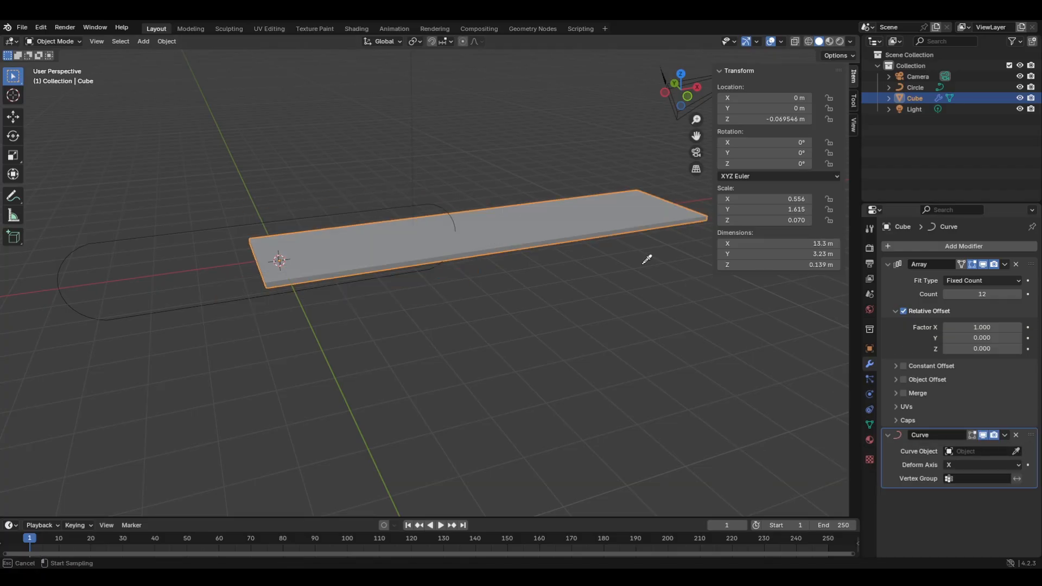
pyautogui.click(447, 205)
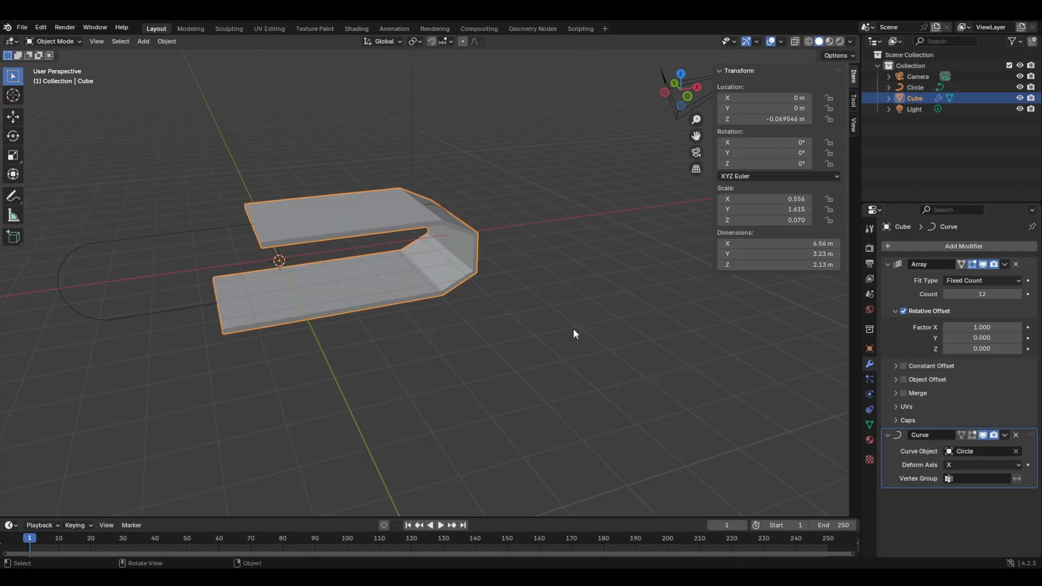
# Examine how the arrayed plate bends around the path's rounded end, comparing its mesh with the curve's control points in Edit Mode.
pyautogui.moveTo(581, 328); pyautogui.dragTo(510, 302, button='middle')
pyautogui.scroll(5, 508, 300)
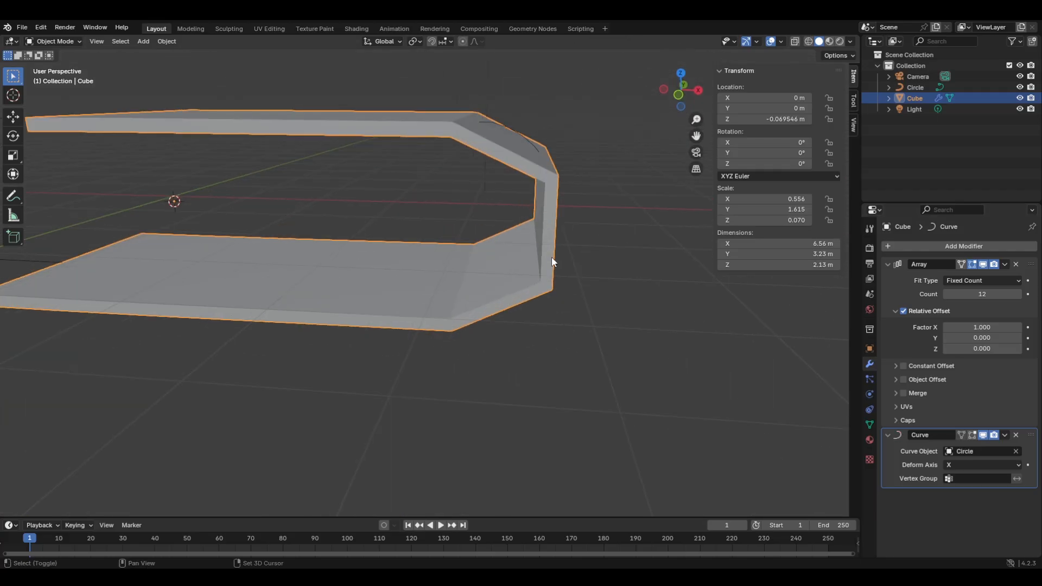
pyautogui.keyDown('shift'); pyautogui.moveTo(551, 262); pyautogui.dragTo(532, 297, button='middle'); pyautogui.keyUp('shift')
pyautogui.moveTo(507, 180); pyautogui.dragTo(483, 183, button='middle')
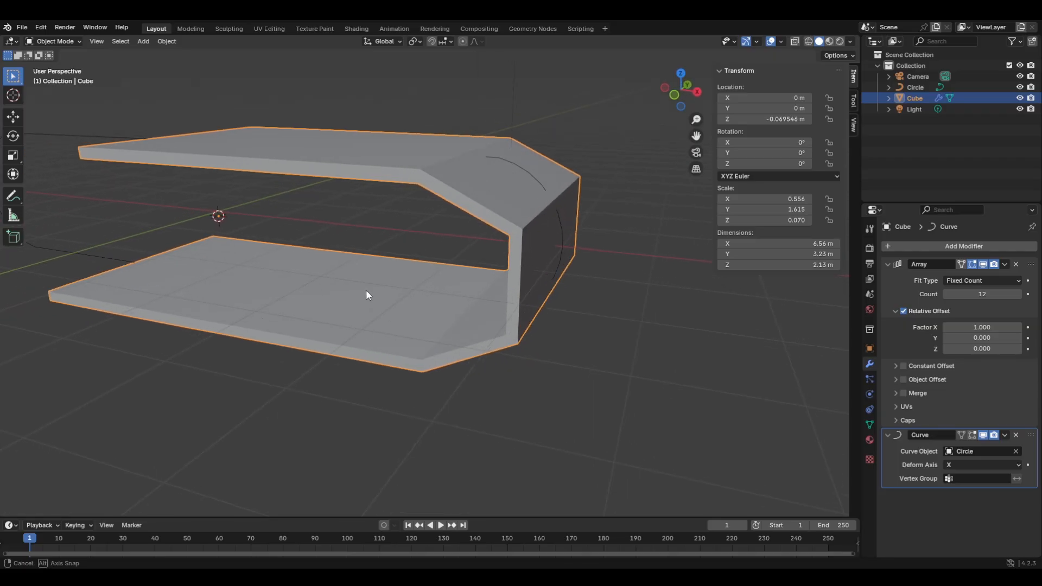
pyautogui.moveTo(367, 295); pyautogui.dragTo(379, 302, button='middle')
pyautogui.press('Tab')
pyautogui.scroll(6, 382, 305)
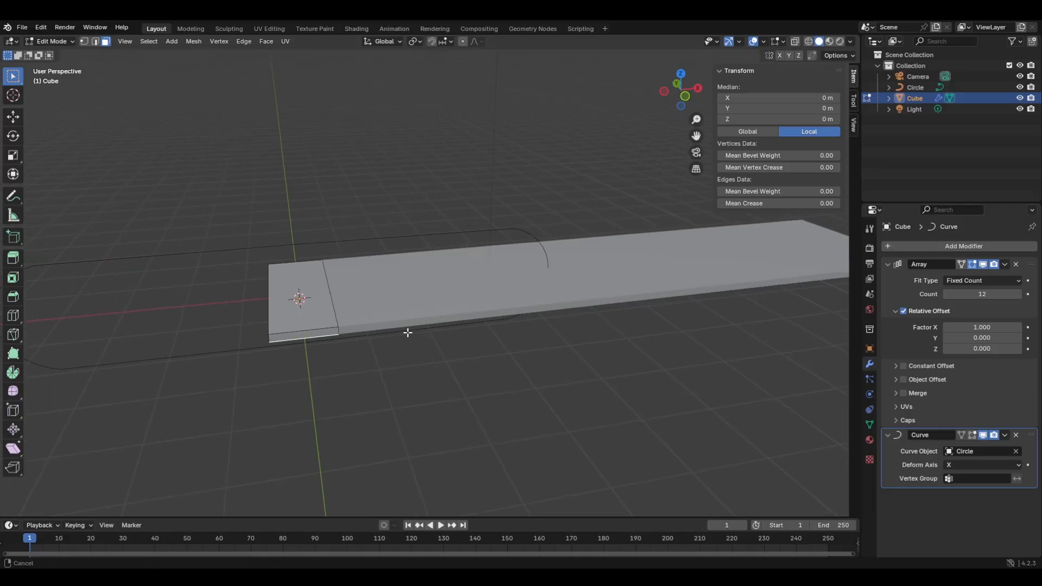
pyautogui.press('Tab')
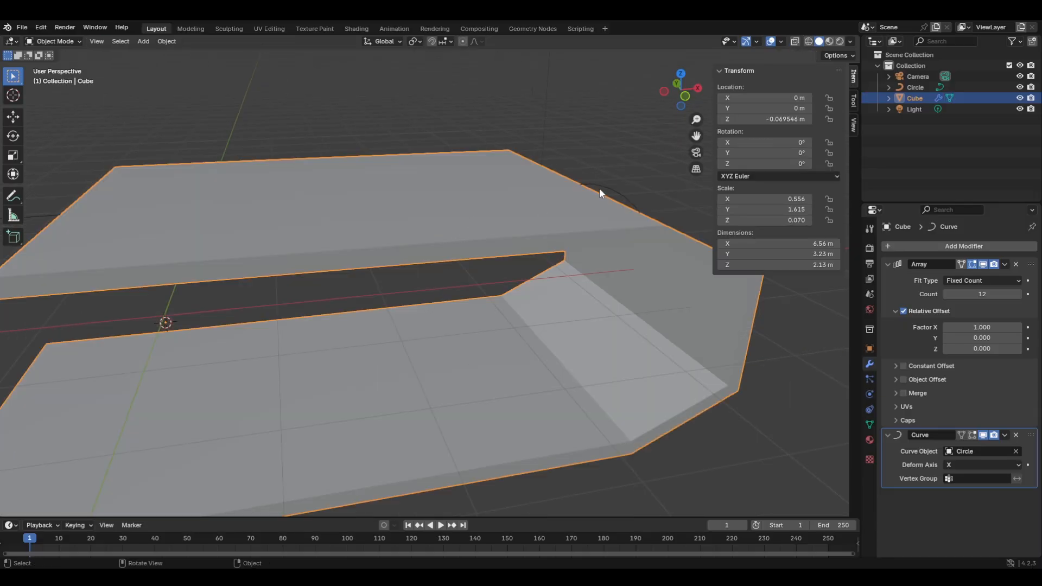
pyautogui.press('Tab')
pyautogui.moveTo(303, 337); pyautogui.dragTo(428, 342, button='middle')
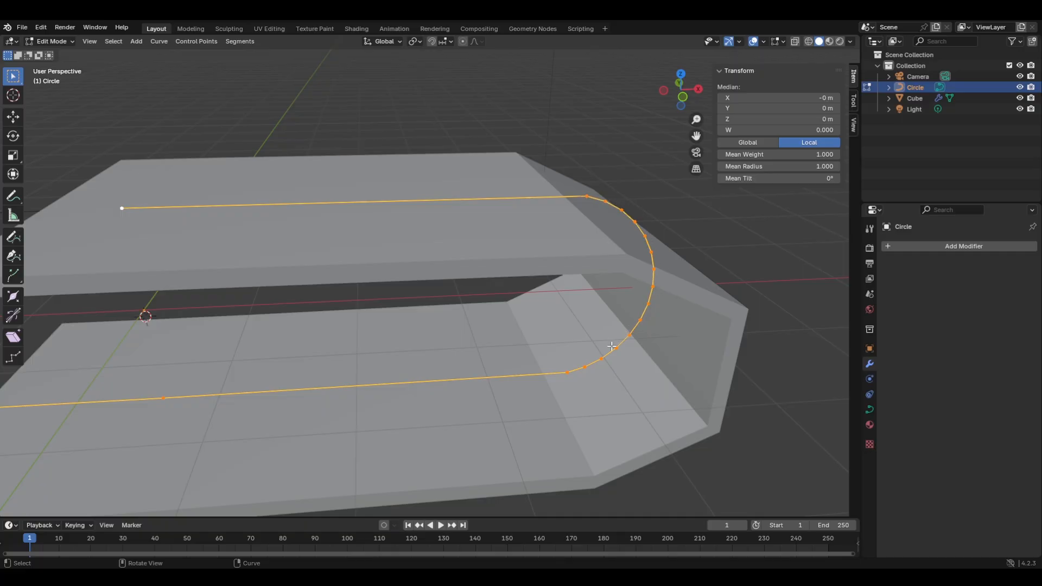
pyautogui.scroll(-2, 508, 265)
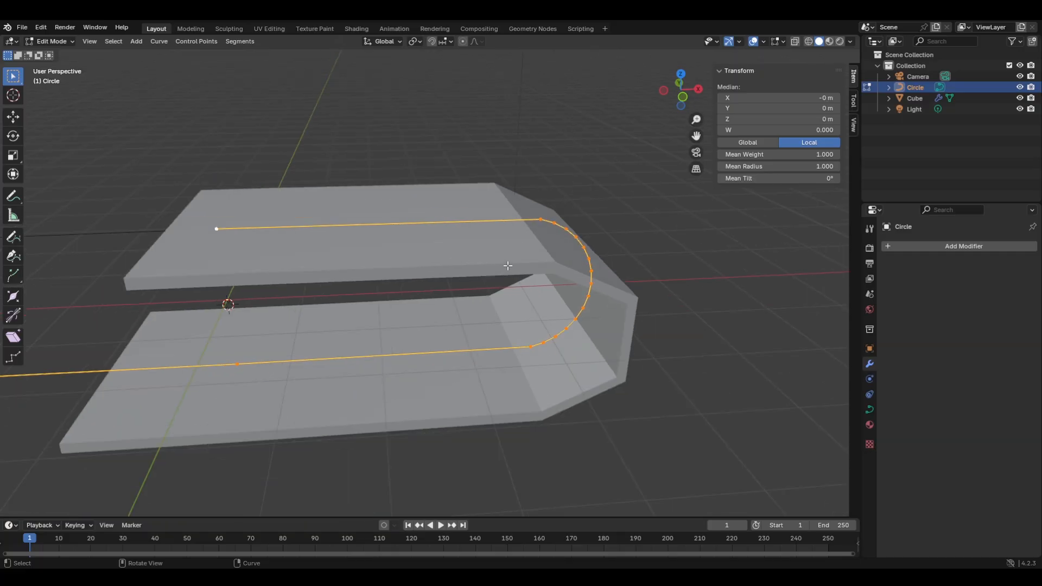
pyautogui.press('Tab')
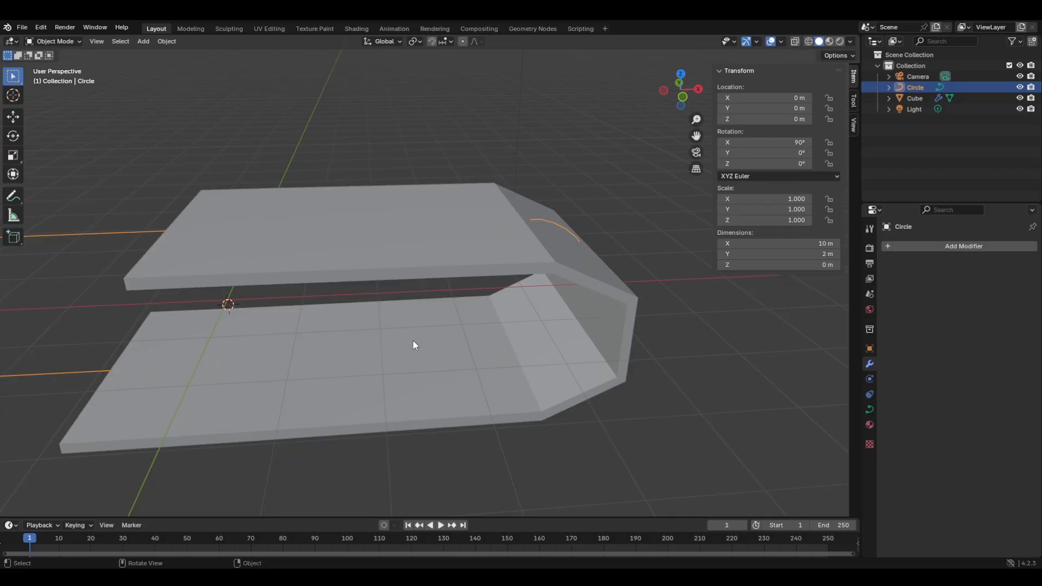
# Add seven evenly spaced loop cuts across the first link's short width, running parallel to its long sides.
pyautogui.moveTo(412, 339); pyautogui.dragTo(363, 349, button='middle')
pyautogui.click(394, 360)
pyautogui.press('Tab')
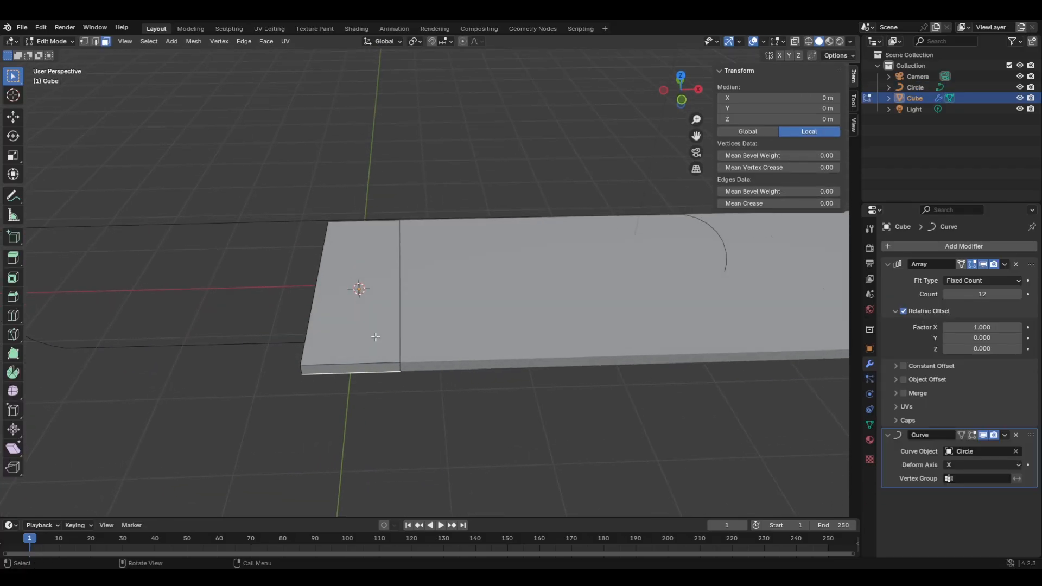
pyautogui.hotkey('ctrl', 'r')
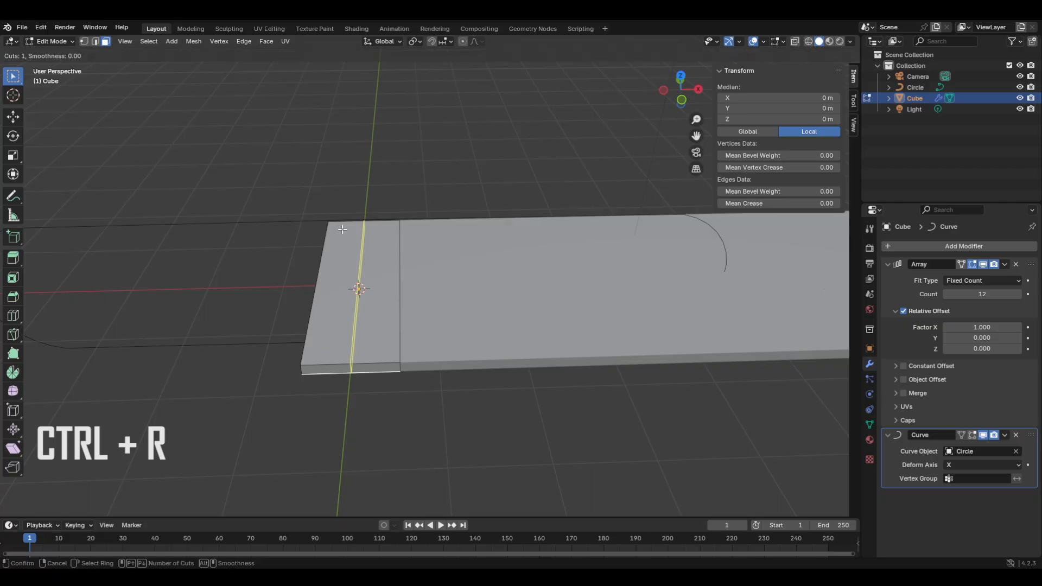
pyautogui.scroll(6, 347, 227)
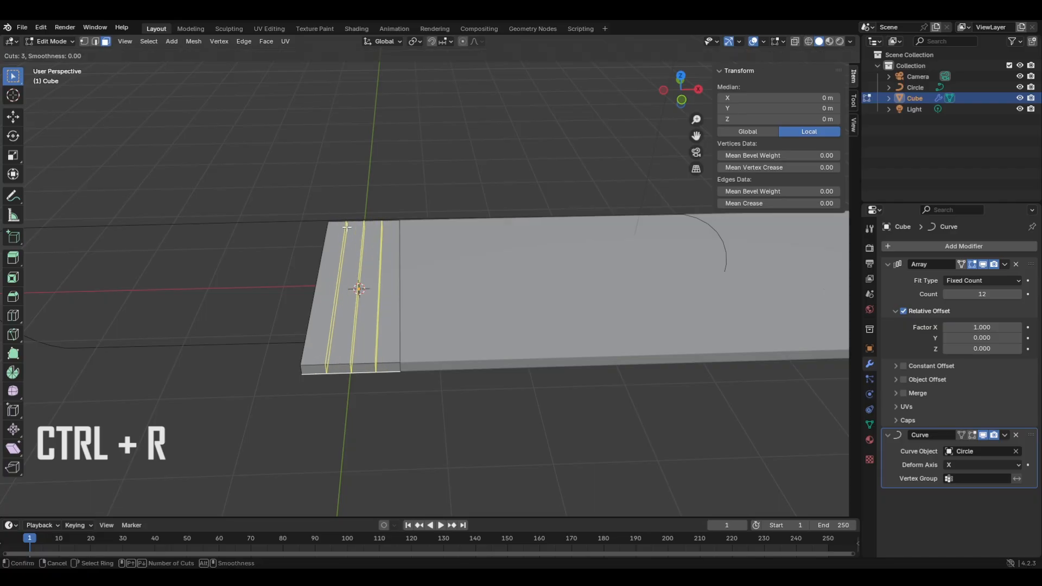
pyautogui.click(347, 227)
pyautogui.rightClick(347, 227)
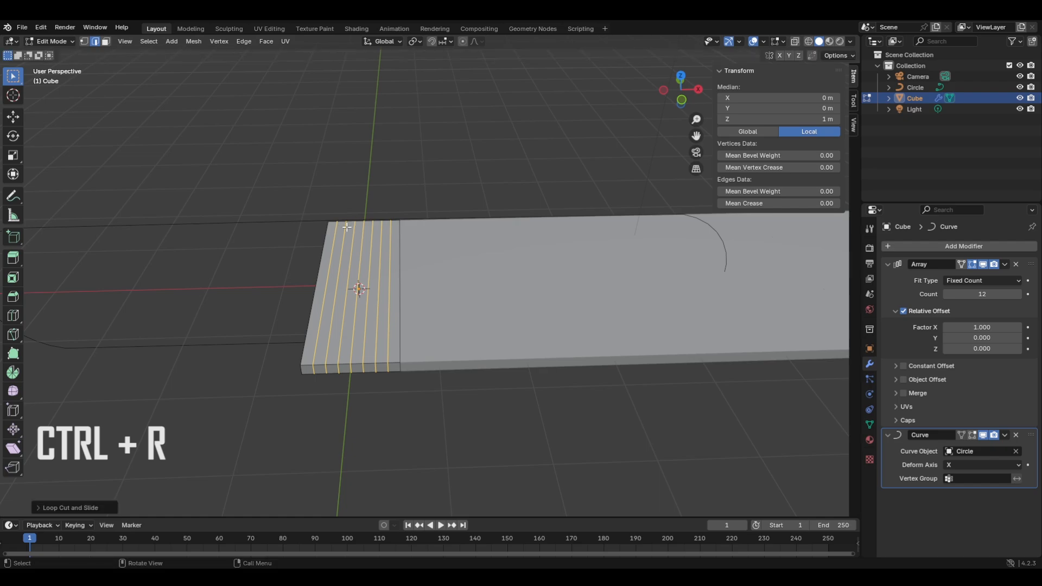
pyautogui.scroll(-3, 380, 241)
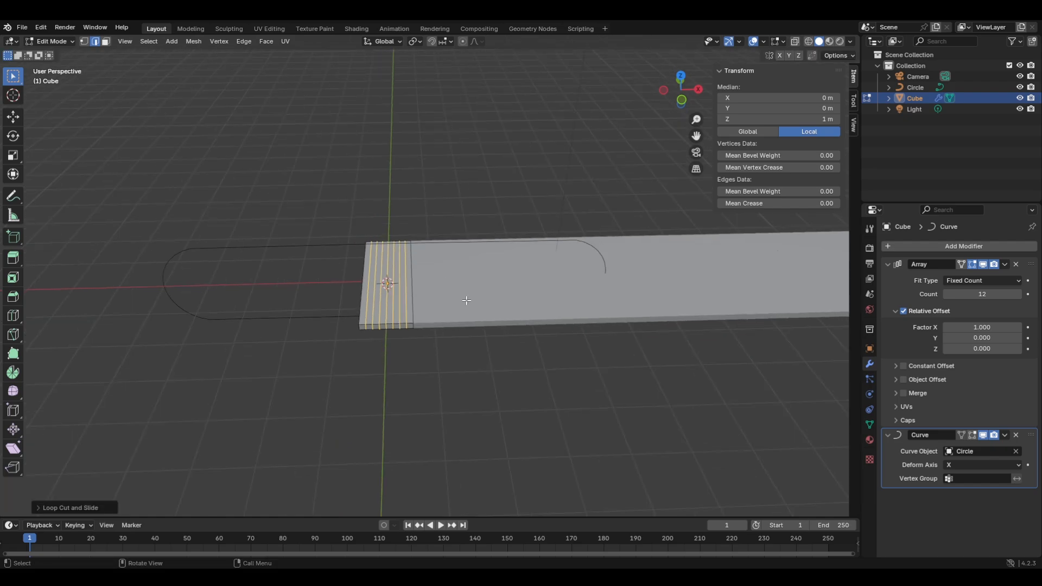
pyautogui.scroll(-1, 485, 294)
pyautogui.press('Tab')
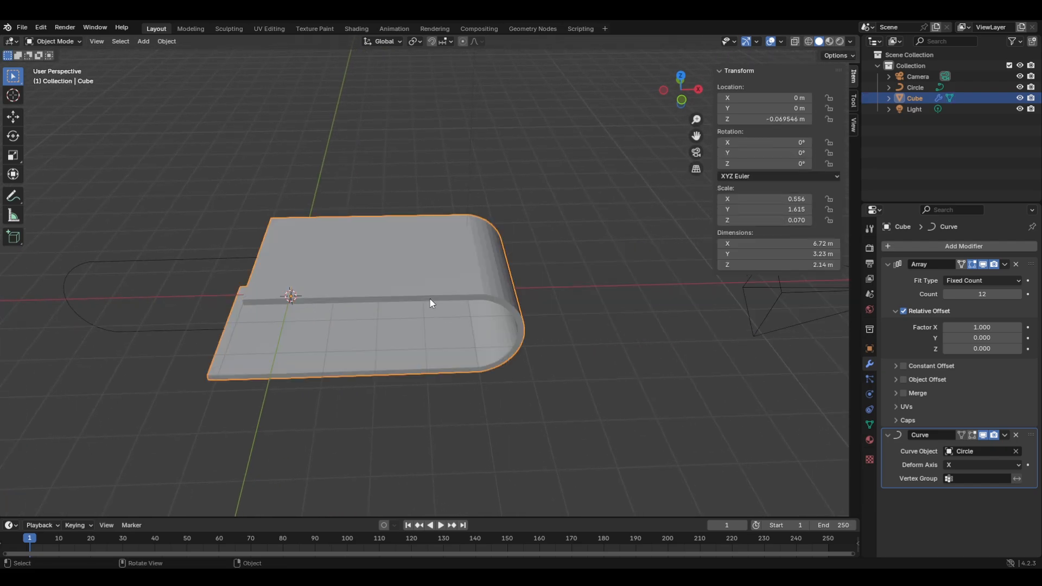
# Raise the Array modifier's count to 20 so the links go all the way around the path.
pyautogui.moveTo(529, 331); pyautogui.dragTo(539, 296, button='middle')
pyautogui.scroll(4, 505, 282)
pyautogui.scroll(-2, 542, 296)
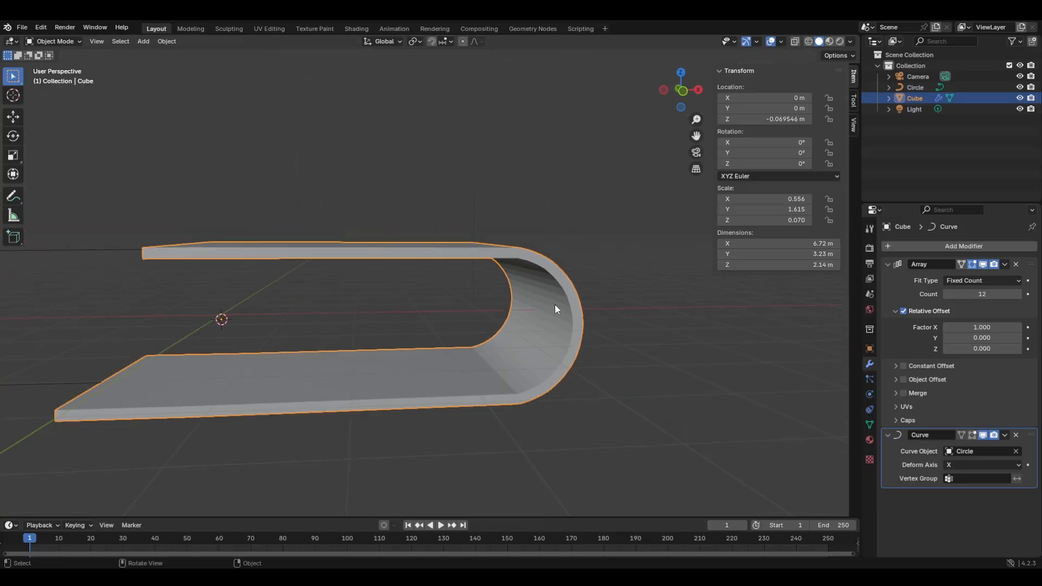
pyautogui.scroll(-3, 554, 308)
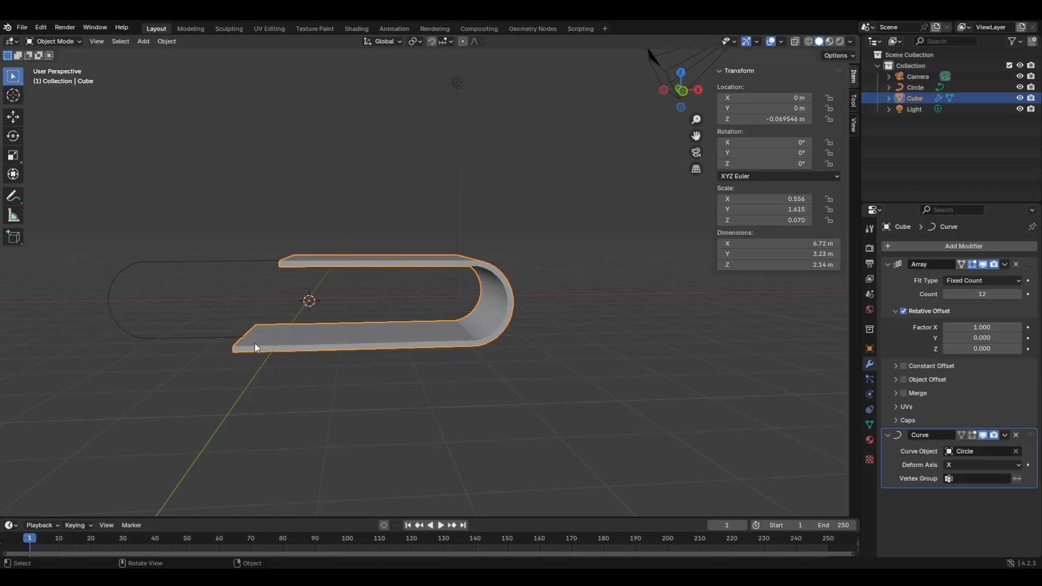
pyautogui.moveTo(544, 295); pyautogui.dragTo(500, 310, button='middle')
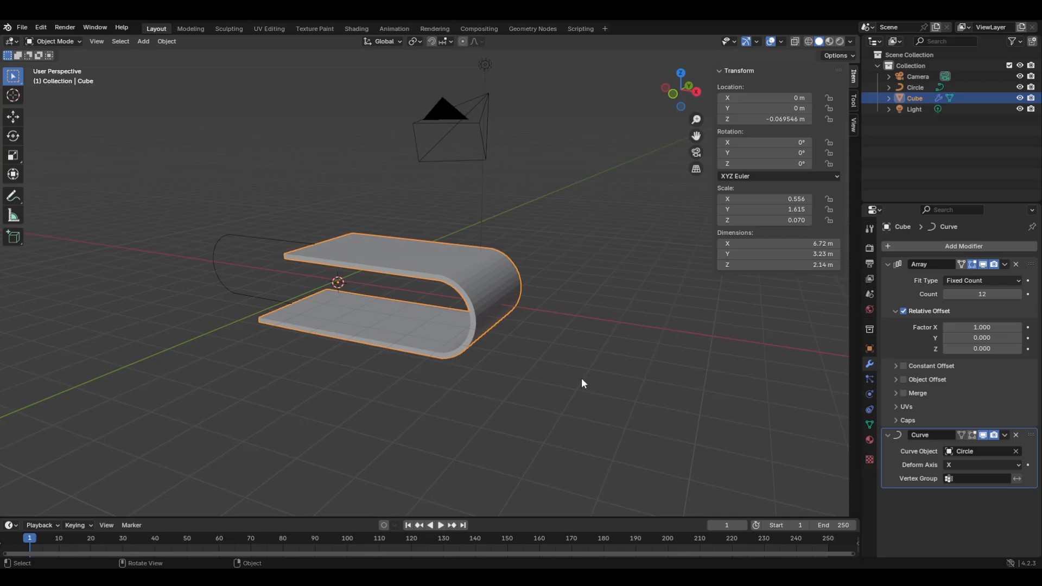
pyautogui.click(1017, 295)
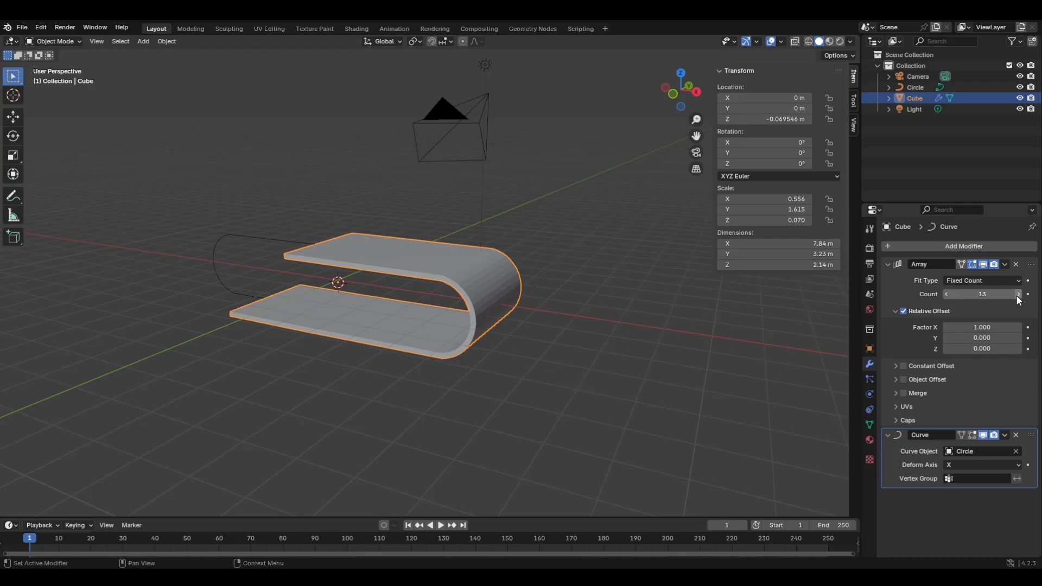
pyautogui.click(1017, 295)
pyautogui.click(1017, 296)
pyautogui.moveTo(521, 391); pyautogui.dragTo(423, 392, button='middle')
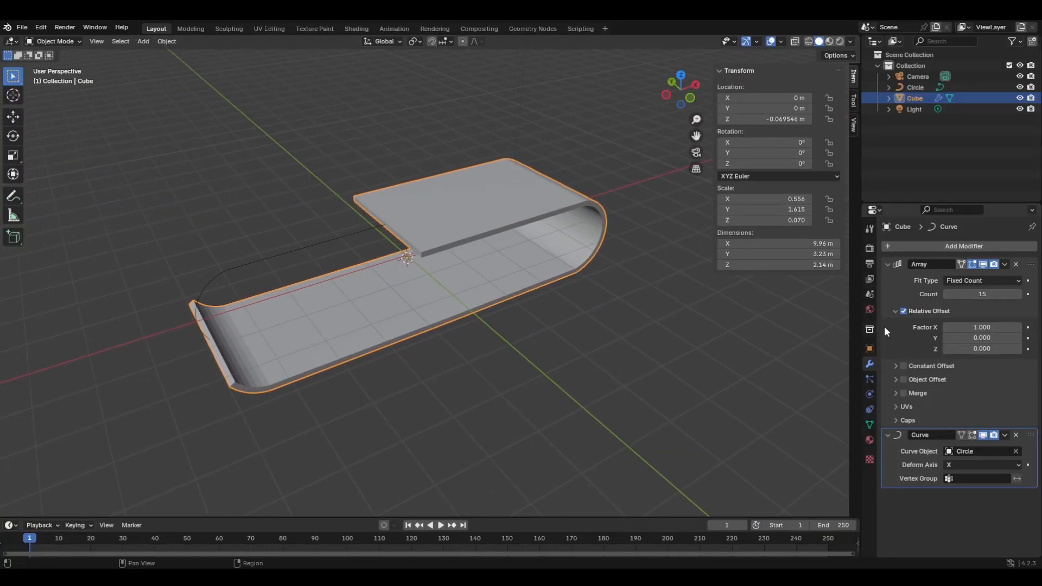
pyautogui.click(1018, 294)
pyautogui.click(1018, 294)
pyautogui.click(1018, 294)
pyautogui.click(1018, 294)
pyautogui.click(1018, 294)
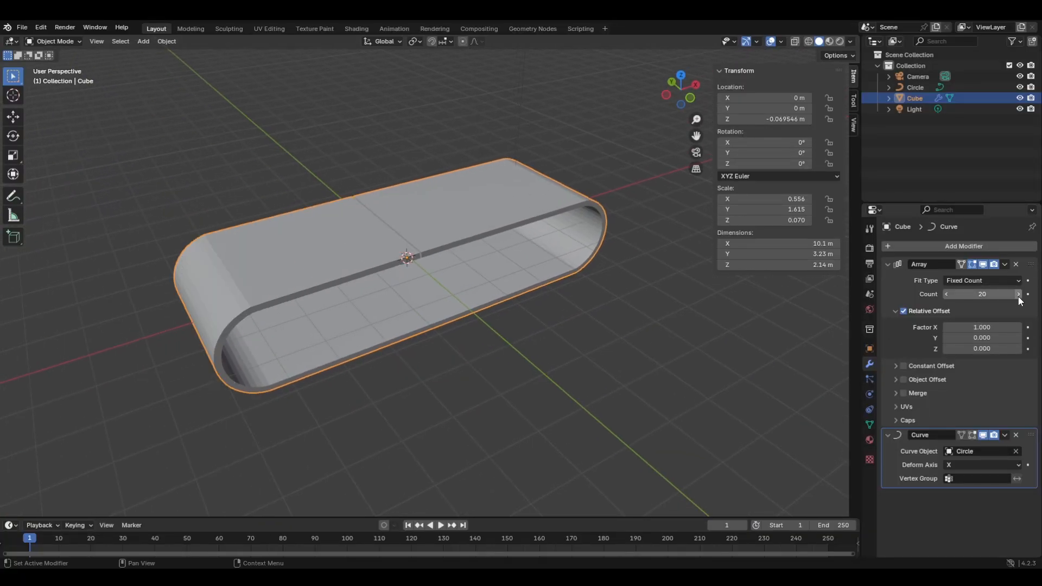
# Set the Array modifier's relative offset factor X to 1.100 to leave gaps between the links.
pyautogui.scroll(6, 453, 343)
pyautogui.moveTo(452, 343); pyautogui.dragTo(393, 323, button='middle')
pyautogui.scroll(-5, 358, 280)
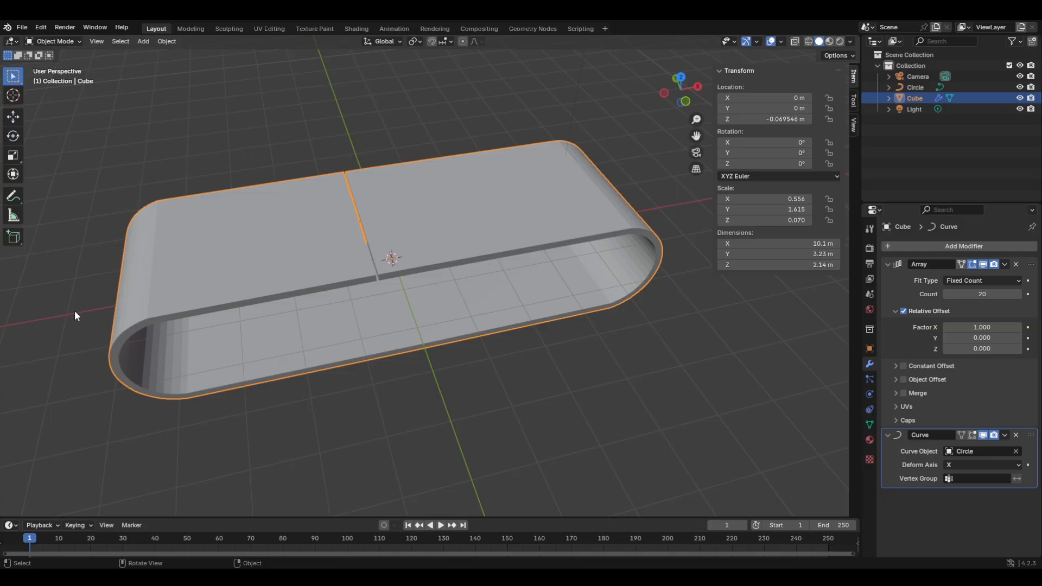
pyautogui.click(1024, 327)
pyautogui.moveTo(451, 280); pyautogui.dragTo(497, 316, button='middle')
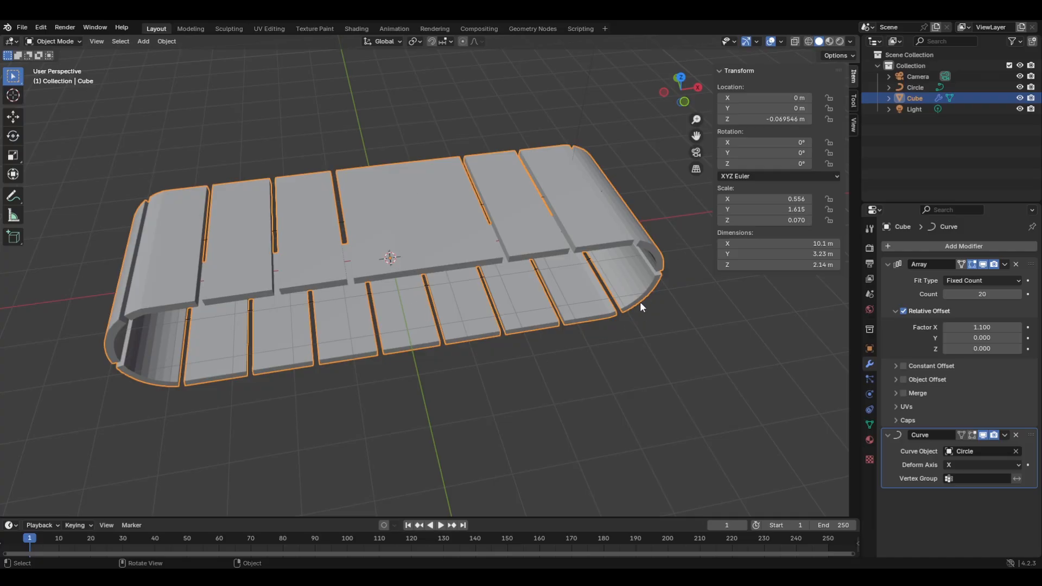
# Scale the Circle path along the global X axis to about 1.098 so the links spread evenly around it.
pyautogui.click(924, 87)
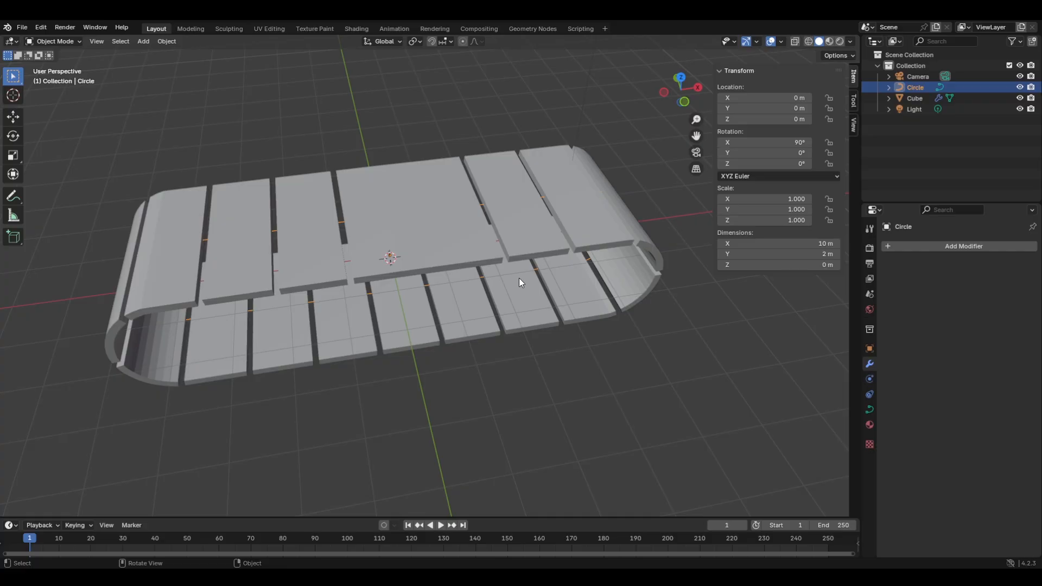
pyautogui.press('s')
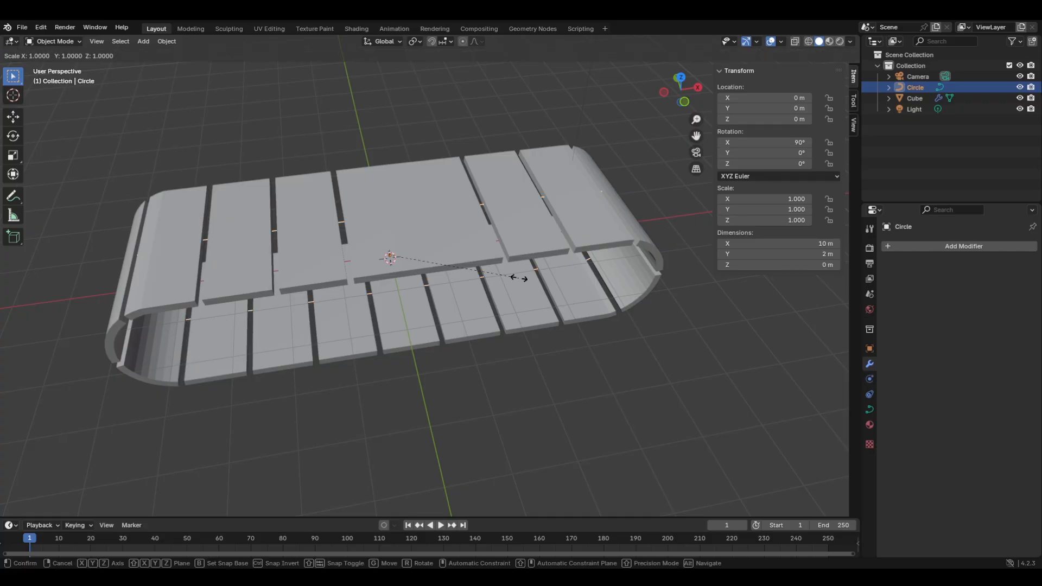
pyautogui.press('x')
pyautogui.press('x')
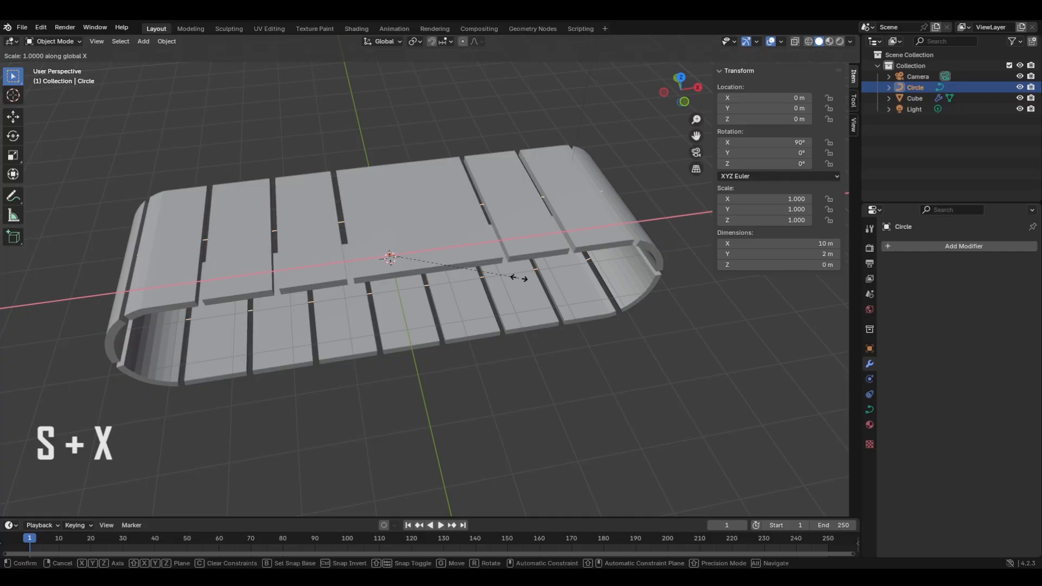
pyautogui.press('shift')
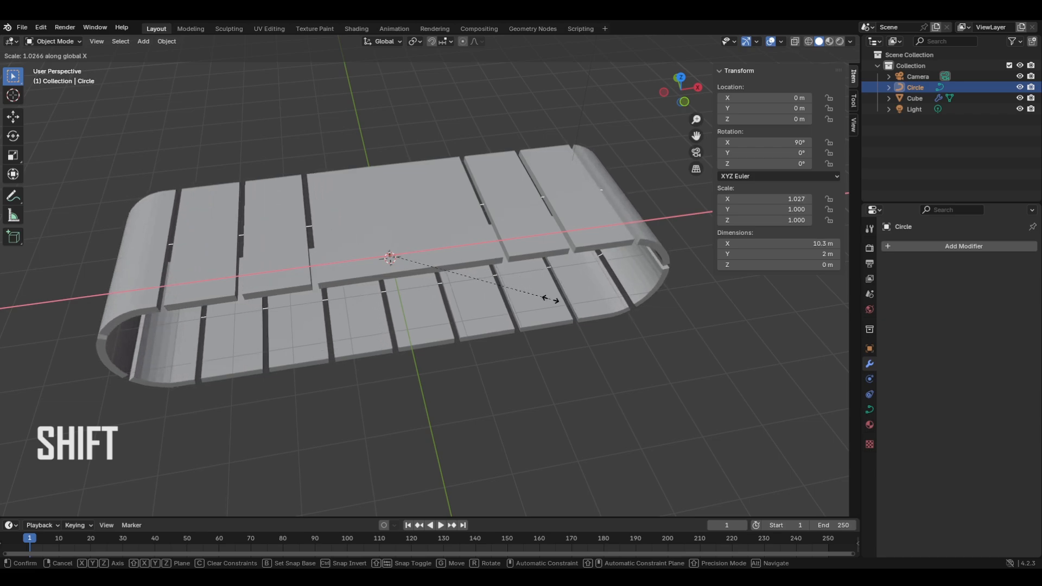
pyautogui.click(642, 321)
pyautogui.moveTo(497, 330); pyautogui.dragTo(518, 327, button='middle')
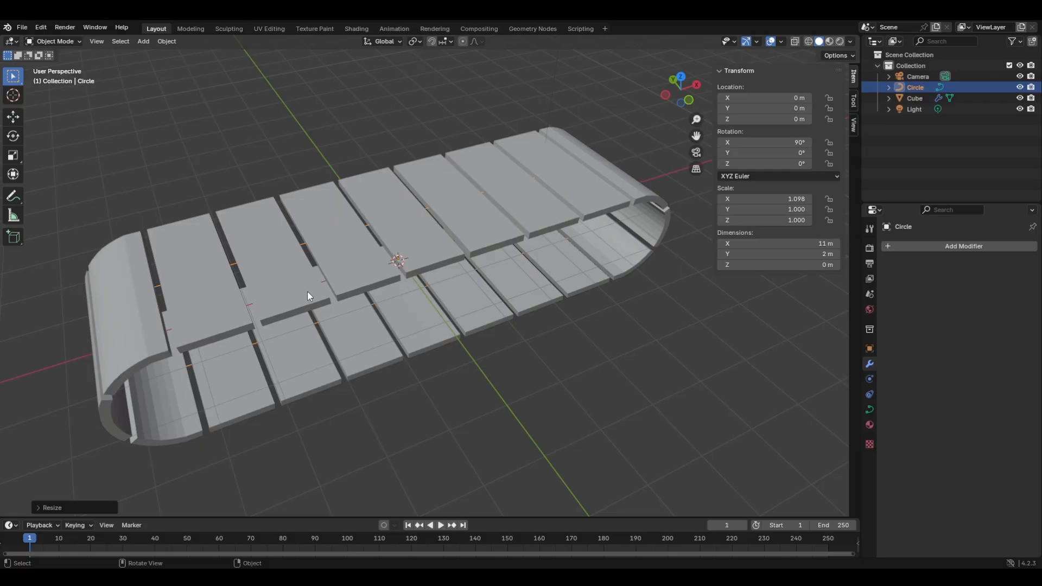
pyautogui.press('Tab')
pyautogui.press('Tab')
# Extrude the two middle faces at both ends of the first link outward with Extrude Individual Faces, to an overall width of about 3.46 m.
pyautogui.click(323, 357)
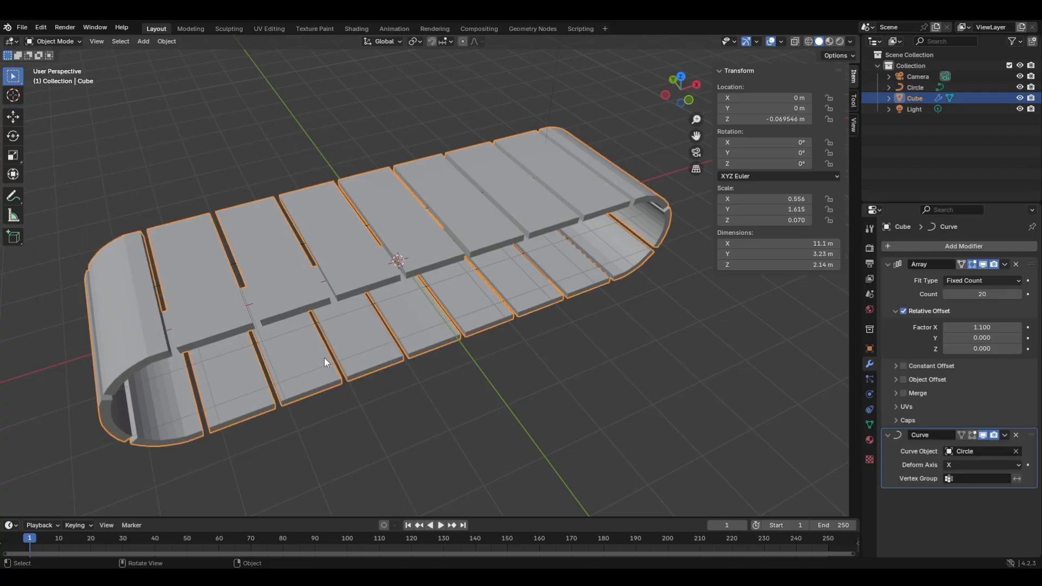
pyautogui.press('Tab')
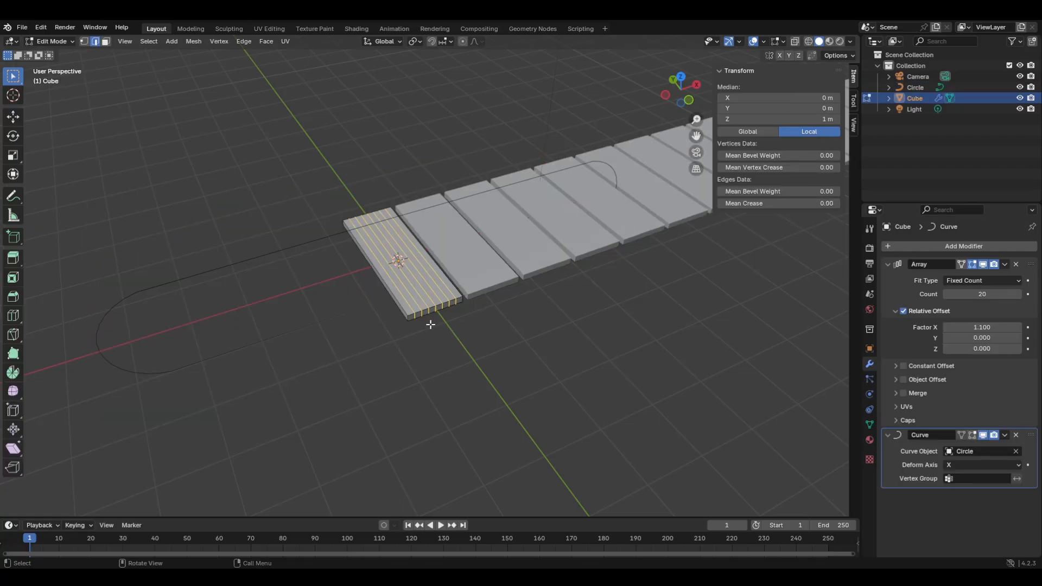
pyautogui.scroll(5, 434, 317)
pyautogui.hotkey('alt', 'a')
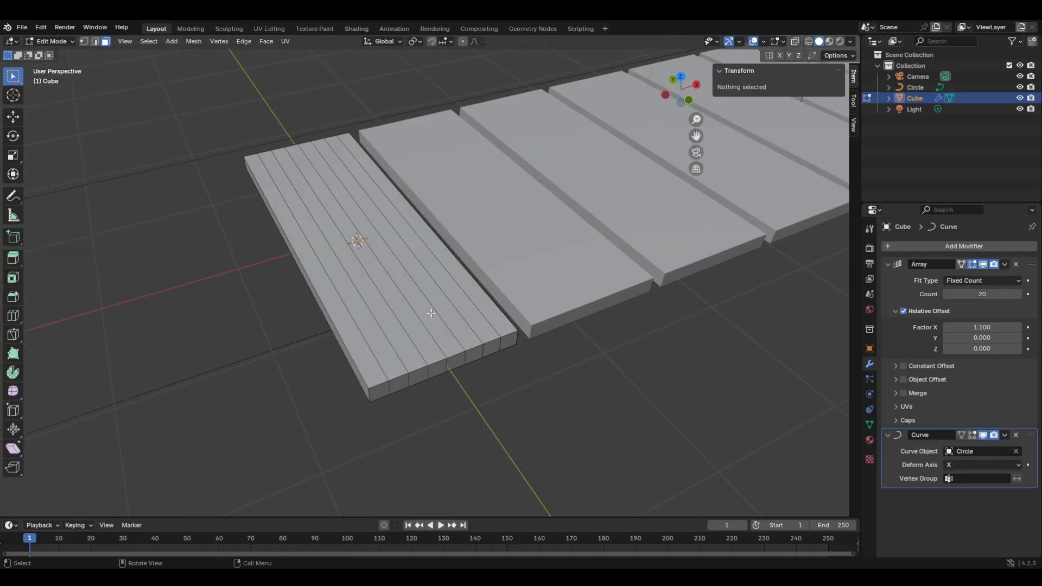
pyautogui.click(444, 366)
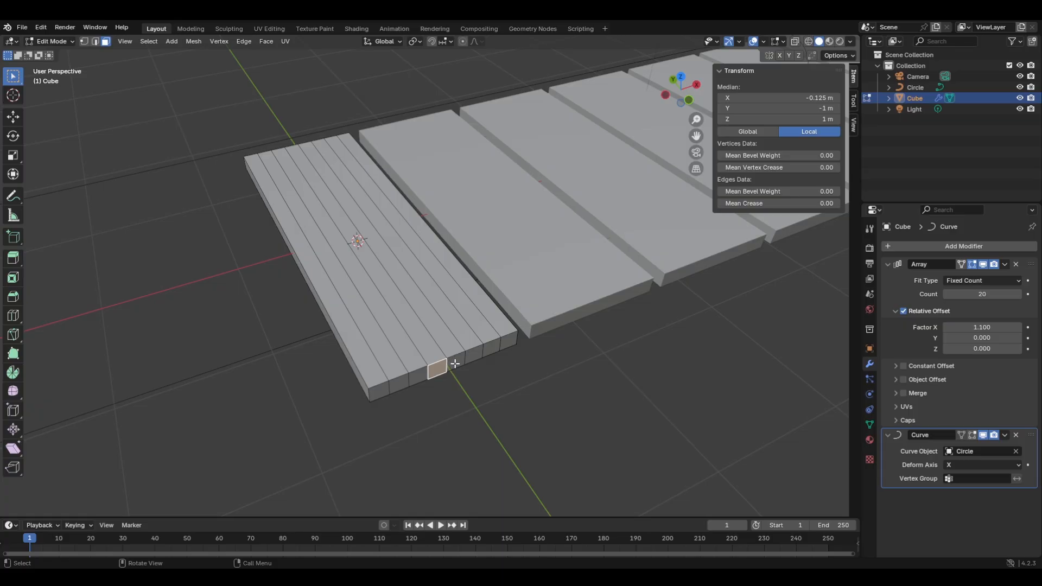
pyautogui.keyDown('shift'); pyautogui.click(456, 363); pyautogui.keyUp('shift')
pyautogui.moveTo(456, 363); pyautogui.dragTo(448, 302, button='middle')
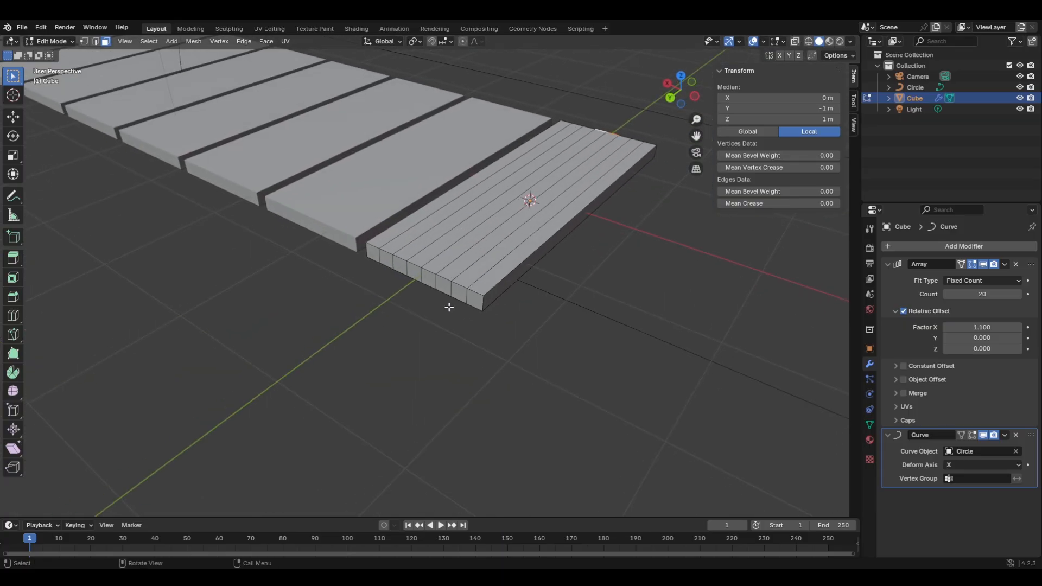
pyautogui.keyDown('shift'); pyautogui.click(426, 280); pyautogui.keyUp('shift')
pyautogui.keyDown('shift'); pyautogui.click(415, 278); pyautogui.keyUp('shift')
pyautogui.moveTo(562, 277); pyautogui.dragTo(437, 277, button='middle')
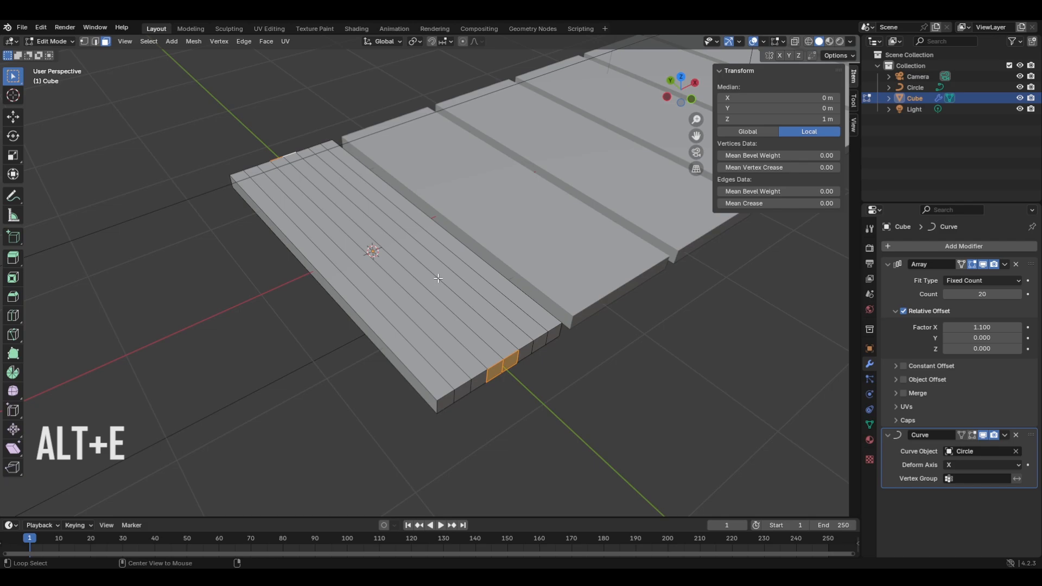
pyautogui.hotkey('alt', 'e')
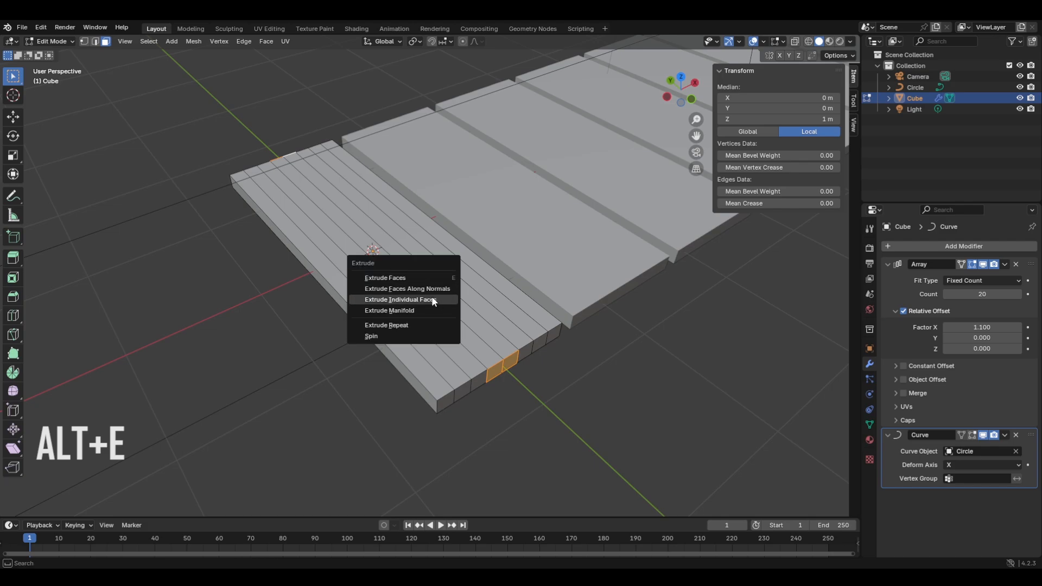
pyautogui.click(433, 300)
pyautogui.click(438, 298)
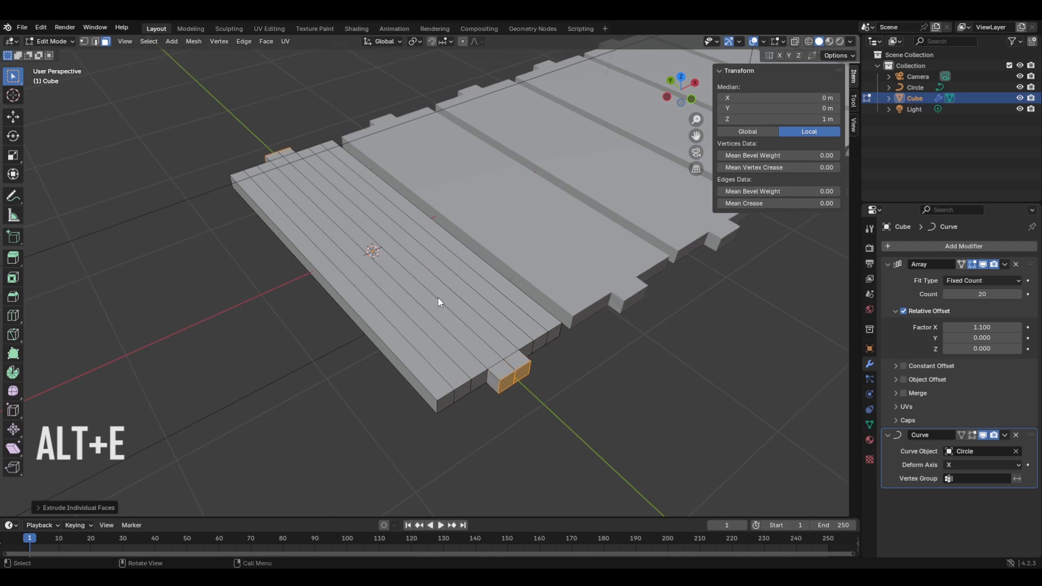
pyautogui.press('Tab')
# Try moving the track object along the X axis to preview the links travelling around the path.
pyautogui.scroll(-8, 446, 298)
pyautogui.scroll(4, 447, 298)
pyautogui.moveTo(448, 299); pyautogui.dragTo(410, 321, button='middle')
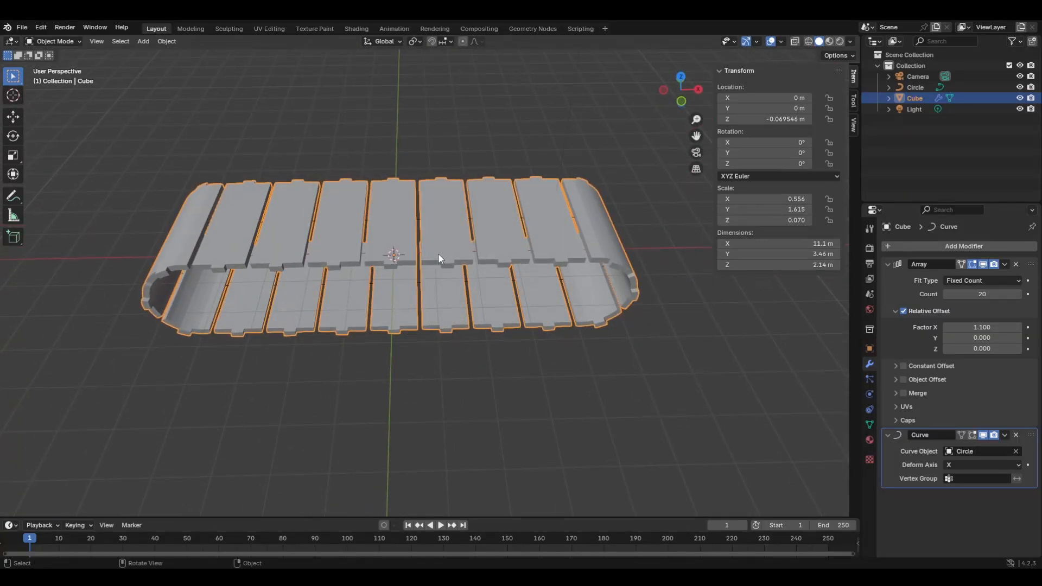
pyautogui.moveTo(439, 259)
pyautogui.mouseDown(button='middle')
pyautogui.moveTo(472, 305)
pyautogui.moveTo(444, 271)
pyautogui.mouseUp(button='middle')
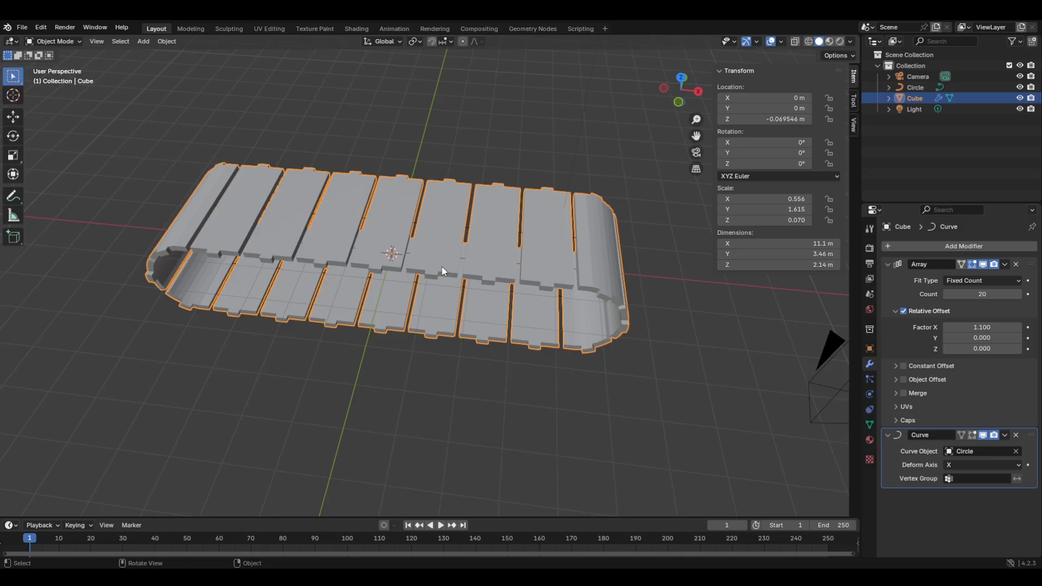
pyautogui.press('g')
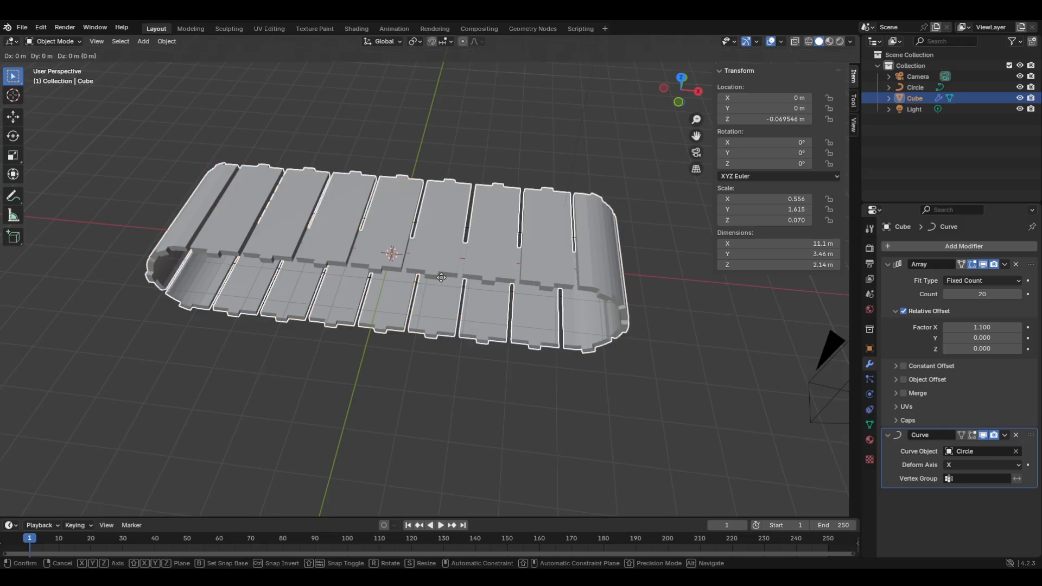
pyautogui.press('x')
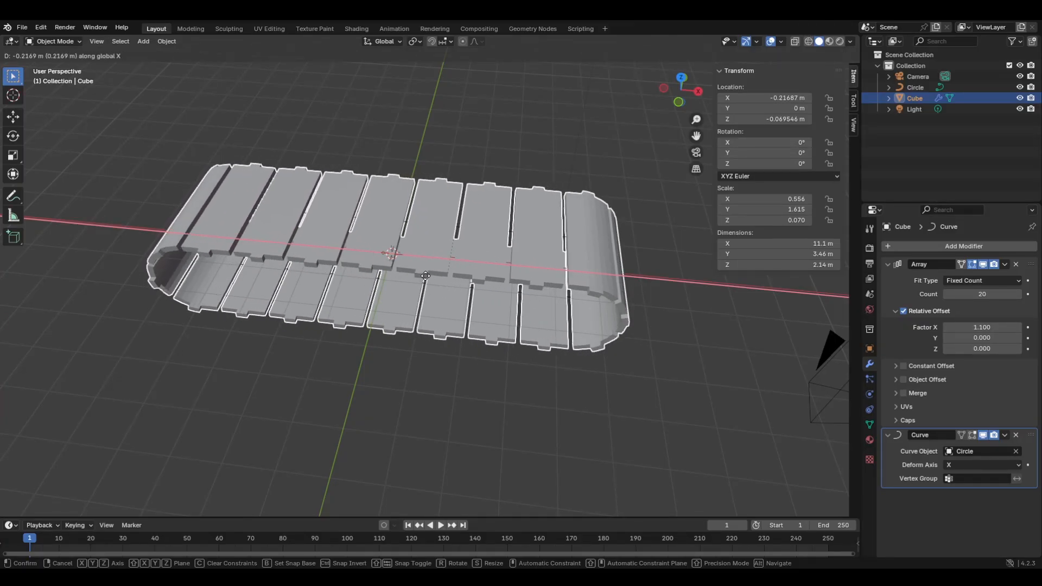
pyautogui.press('Escape')
# Apply the Array modifier to the track and collapse the Curve modifier's settings.
pyautogui.moveTo(386, 340); pyautogui.dragTo(418, 335, button='middle')
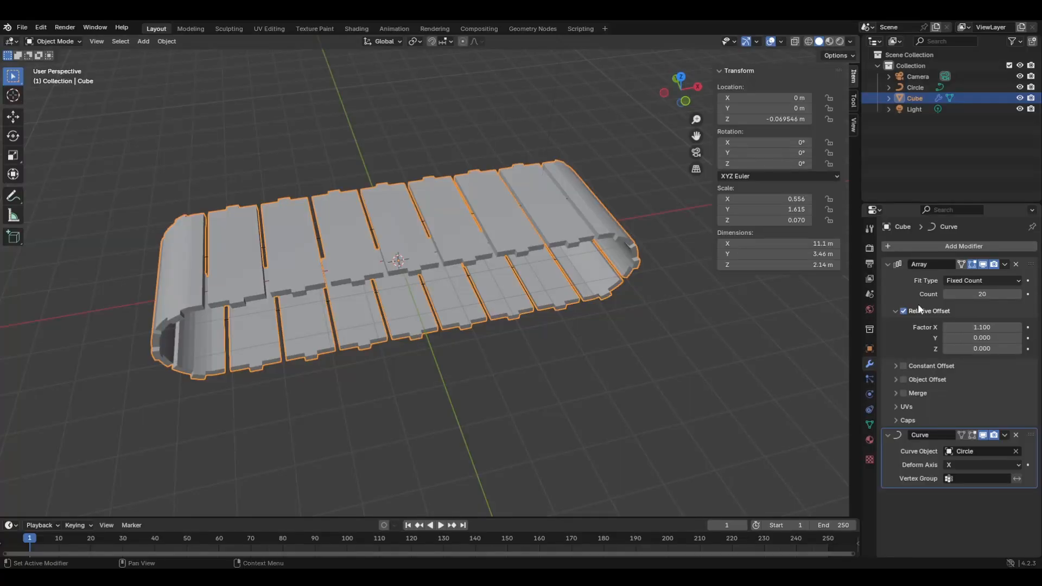
pyautogui.click(888, 265)
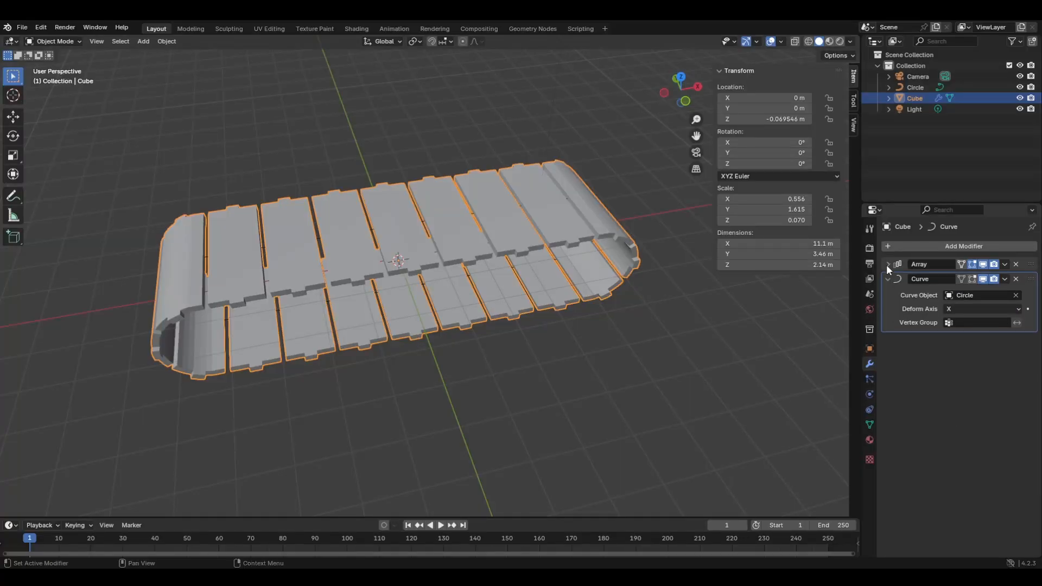
pyautogui.click(1005, 266)
pyautogui.click(978, 278)
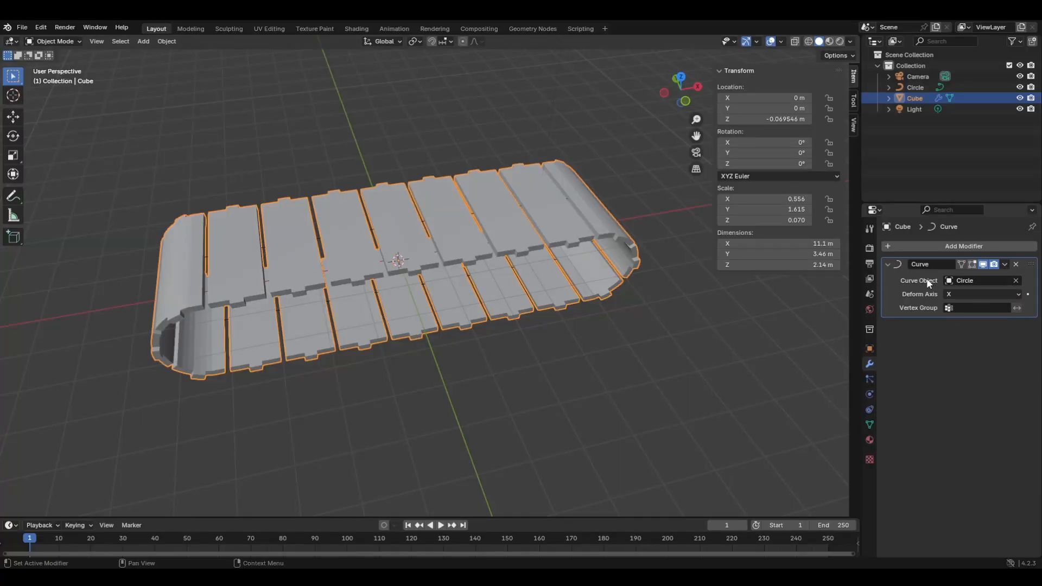
pyautogui.click(887, 264)
pyautogui.moveTo(641, 347); pyautogui.dragTo(565, 341, button='middle')
pyautogui.scroll(1, 583, 348)
pyautogui.scroll(-2, 589, 339)
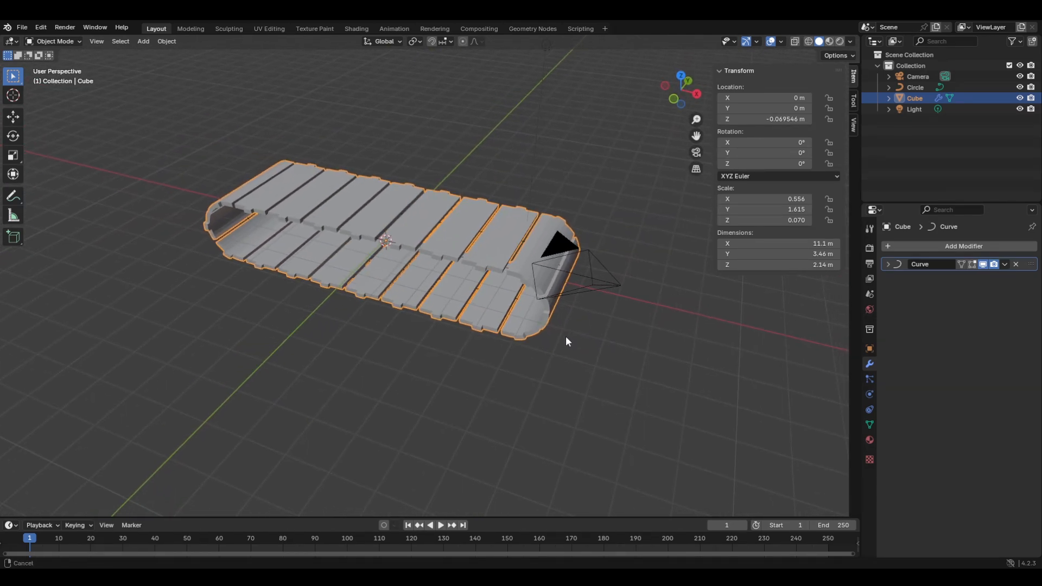
# Add a Monkey mesh at the track's centre and raise it along the Z axis to about 2.27 m.
pyautogui.press('KP_1')
pyautogui.scroll(3, 503, 335)
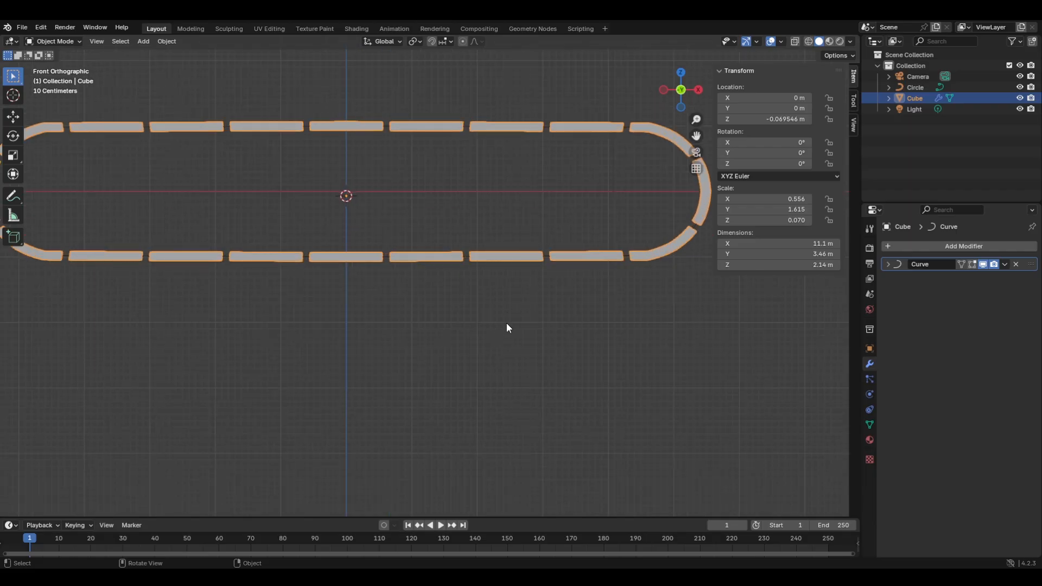
pyautogui.keyDown('shift'); pyautogui.moveTo(506, 323); pyautogui.dragTo(588, 376, button='middle'); pyautogui.keyUp('shift')
pyautogui.hotkey('shift', 'a')
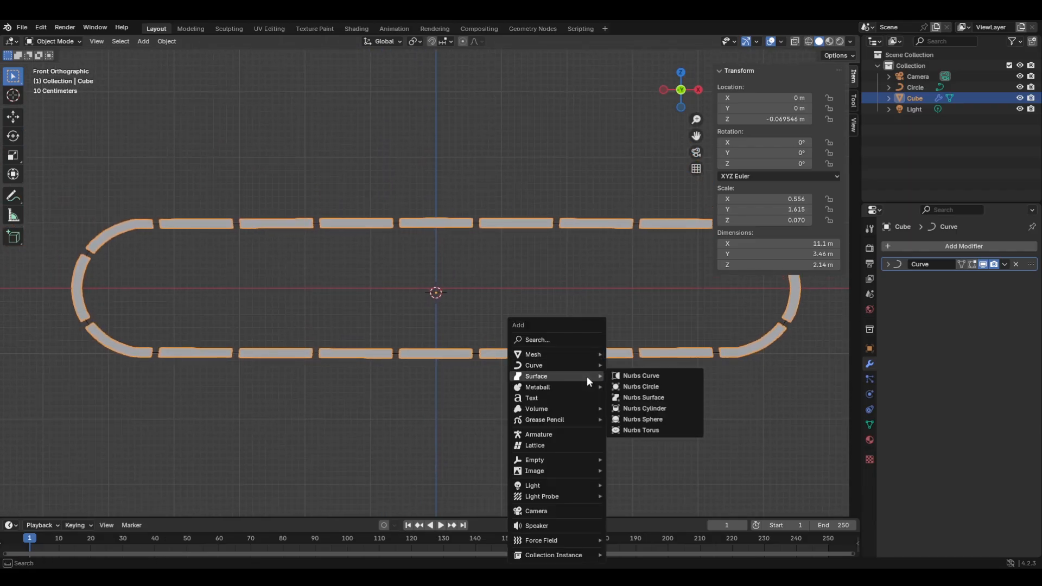
pyautogui.moveTo(562, 354)
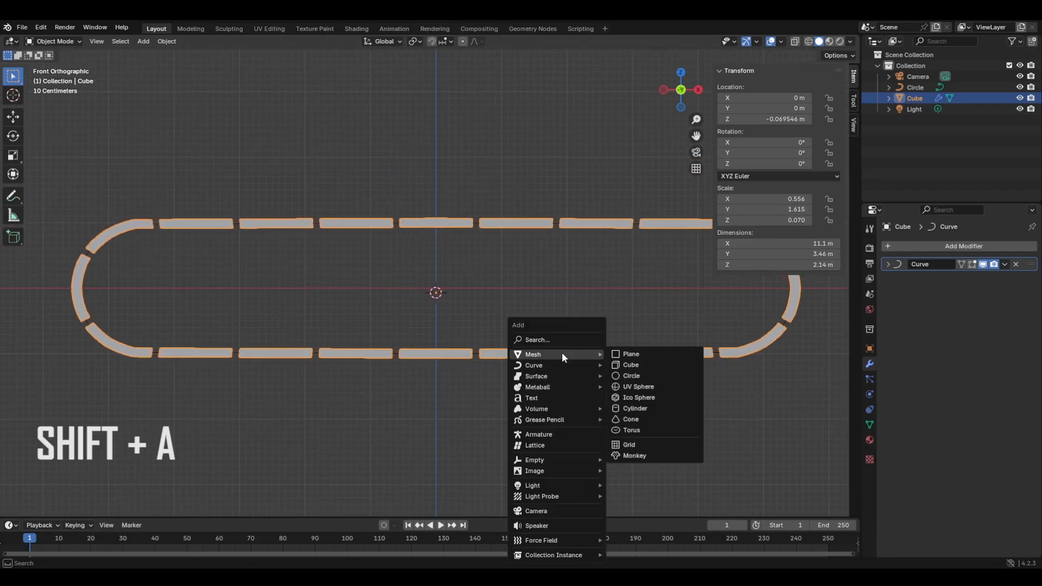
pyautogui.click(640, 455)
pyautogui.moveTo(548, 354); pyautogui.dragTo(528, 360, button='middle')
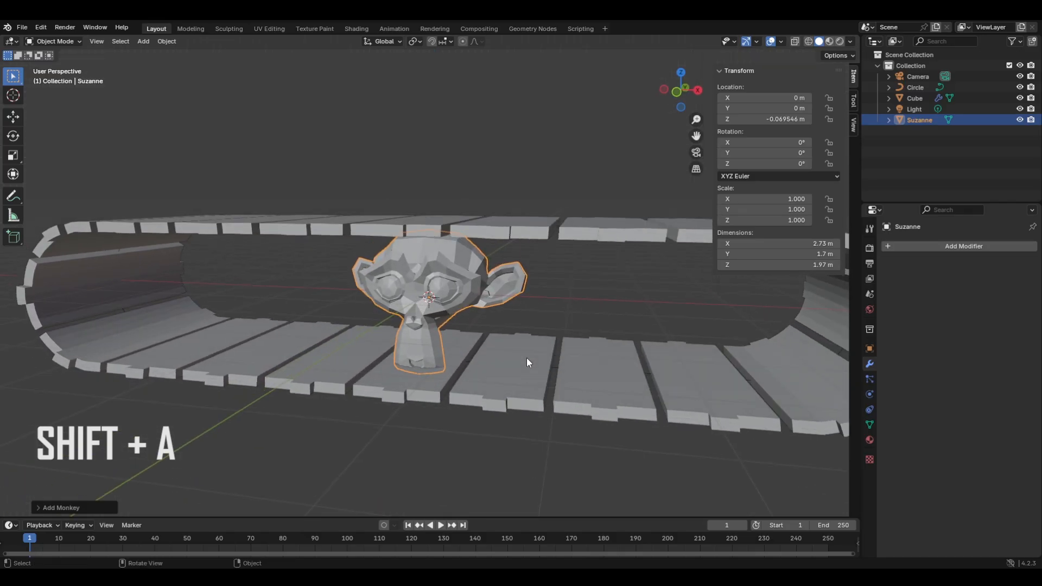
pyautogui.press('g')
pyautogui.press('z')
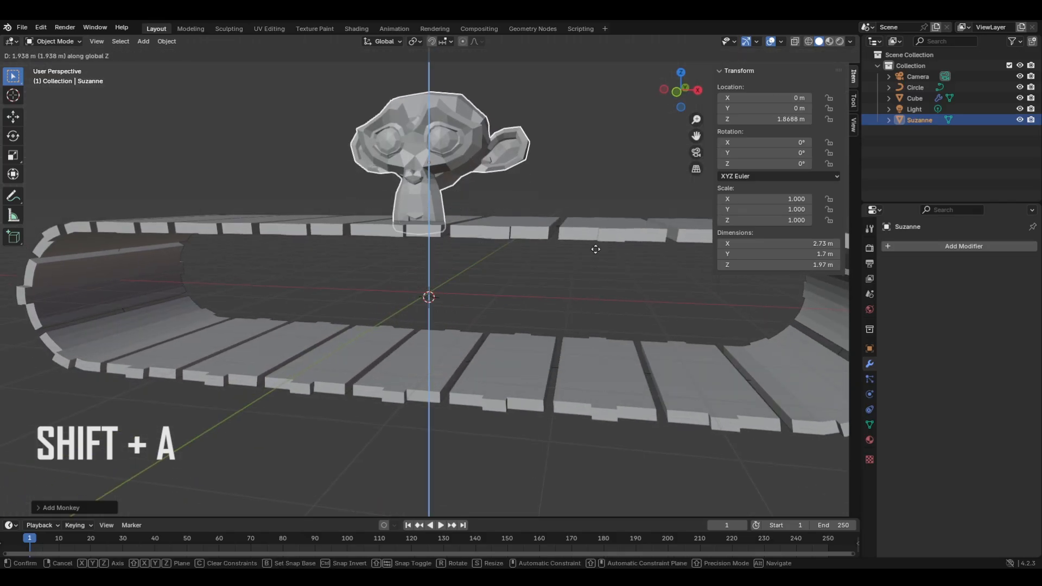
pyautogui.click(601, 224)
# Move the monkey along the X axis to about -3.6 m, over one end of the track.
pyautogui.press('KP_1')
pyautogui.press('g')
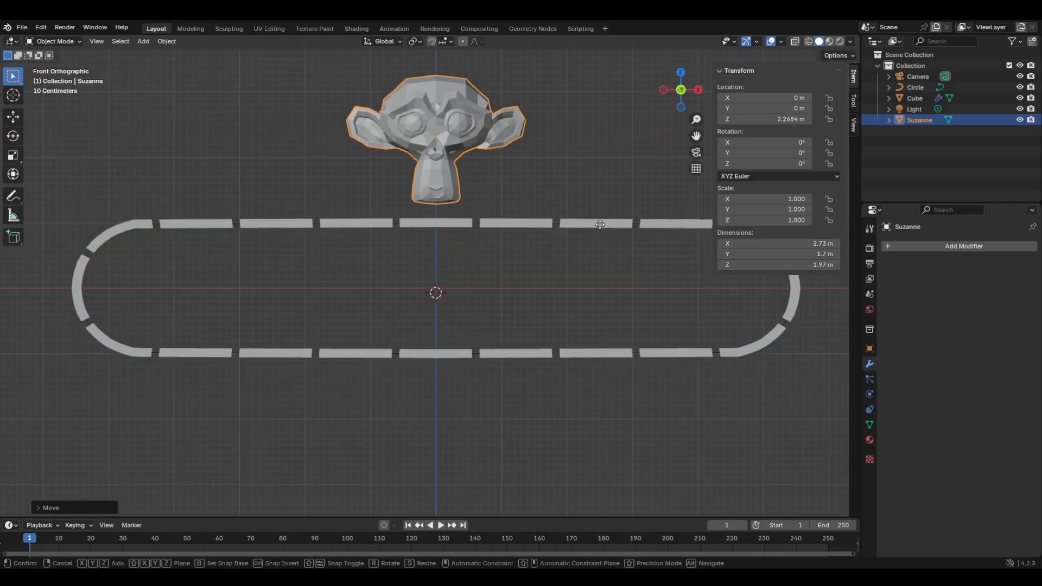
pyautogui.press('x')
pyautogui.click(361, 233)
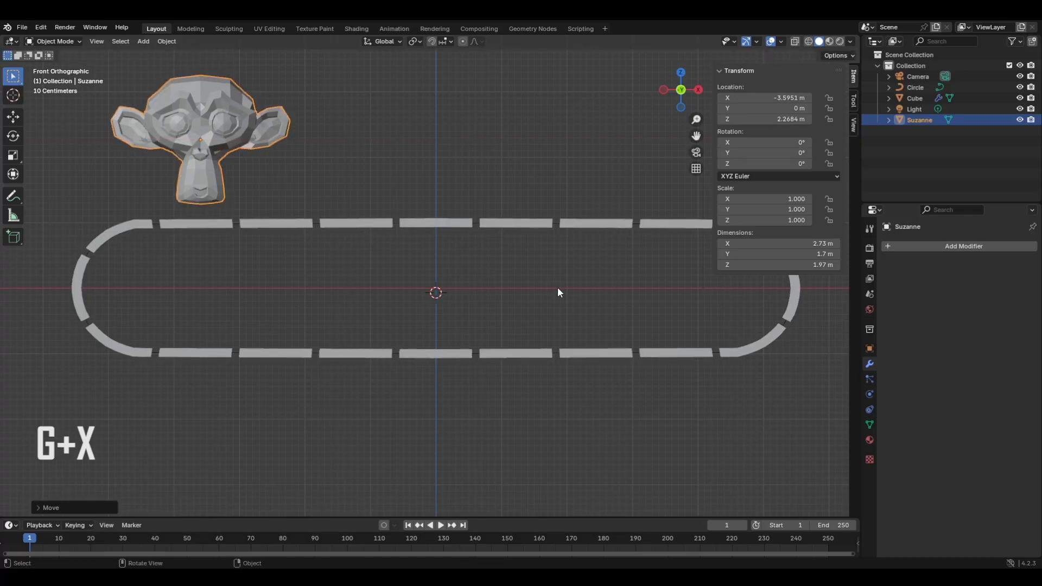
pyautogui.press('x')
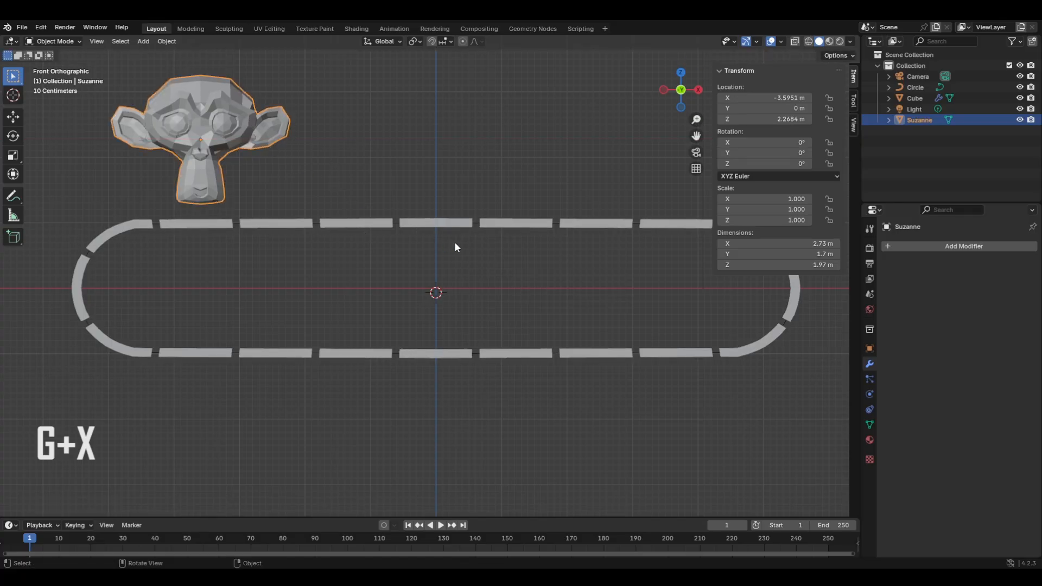
# Scale the monkey down to about 0.467 and lower it along the Z axis to about 1.63 m, close above the links.
pyautogui.press('s')
pyautogui.click(319, 189)
pyautogui.press('g')
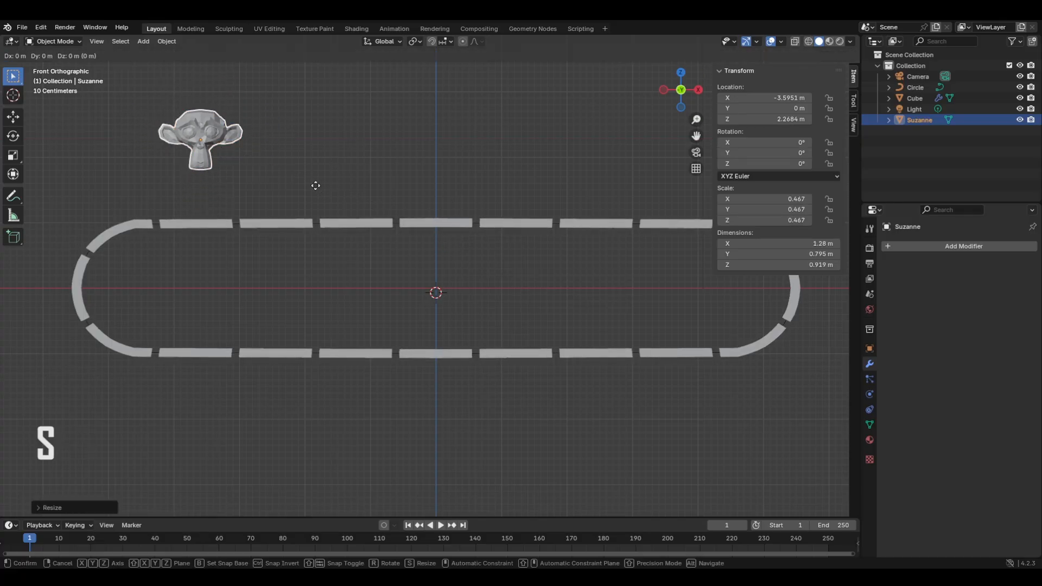
pyautogui.press('x')
pyautogui.rightClick(315, 185)
pyautogui.press('g')
pyautogui.press('z')
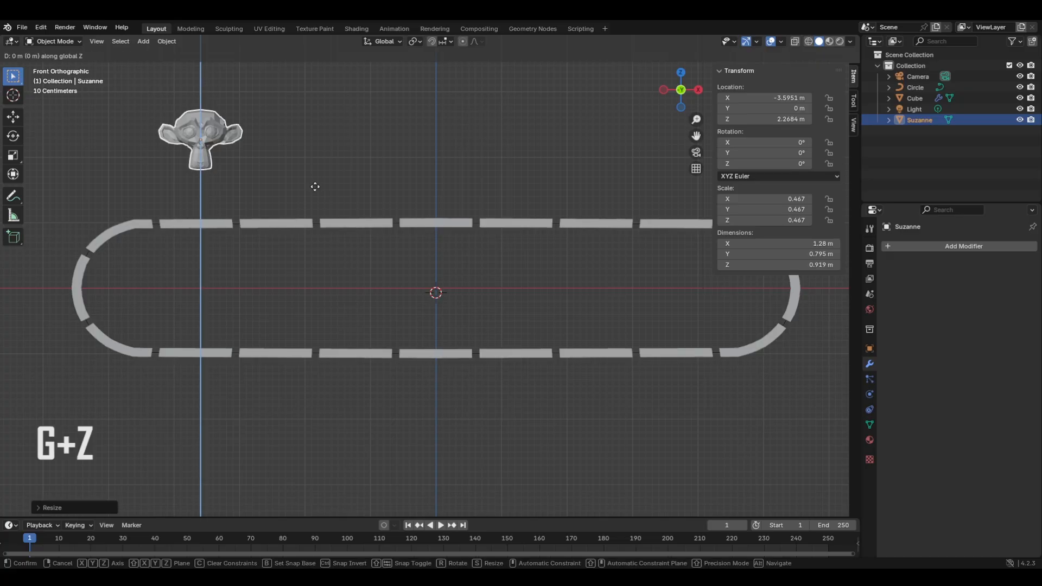
pyautogui.click(310, 227)
# Enlarge the monkey slightly, to a scale of about 0.557.
pyautogui.moveTo(310, 227); pyautogui.dragTo(350, 253, button='middle')
pyautogui.press('s')
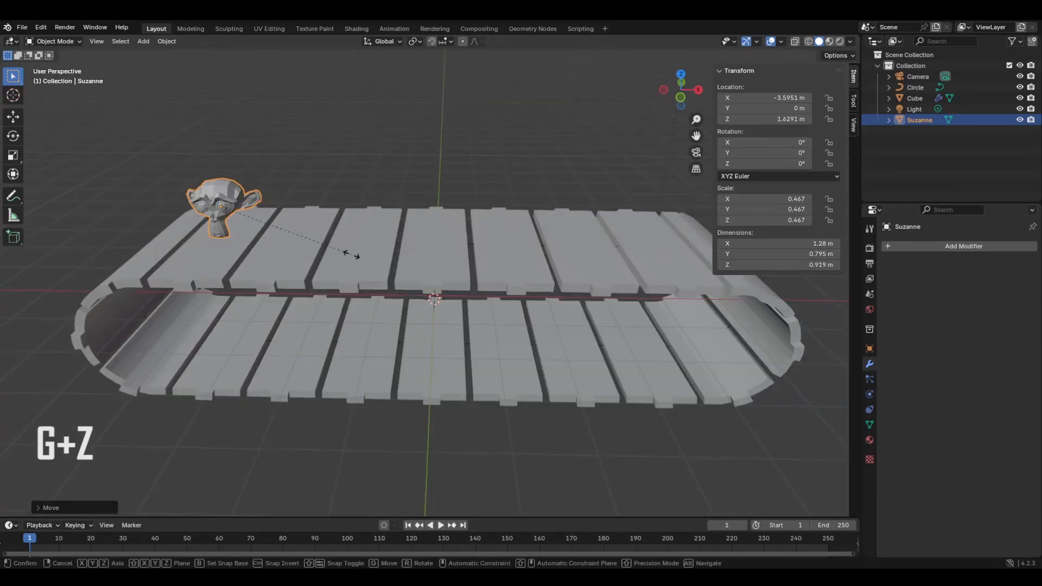
pyautogui.click(373, 266)
pyautogui.press('KP_5')
pyautogui.scroll(-3, 468, 148)
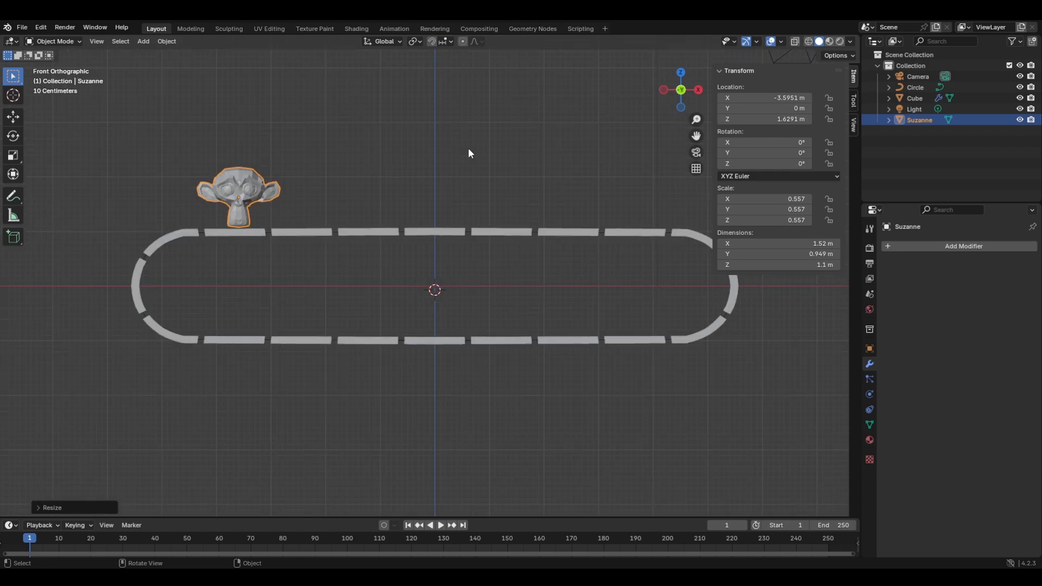
pyautogui.moveTo(468, 148); pyautogui.dragTo(465, 194, button='middle')
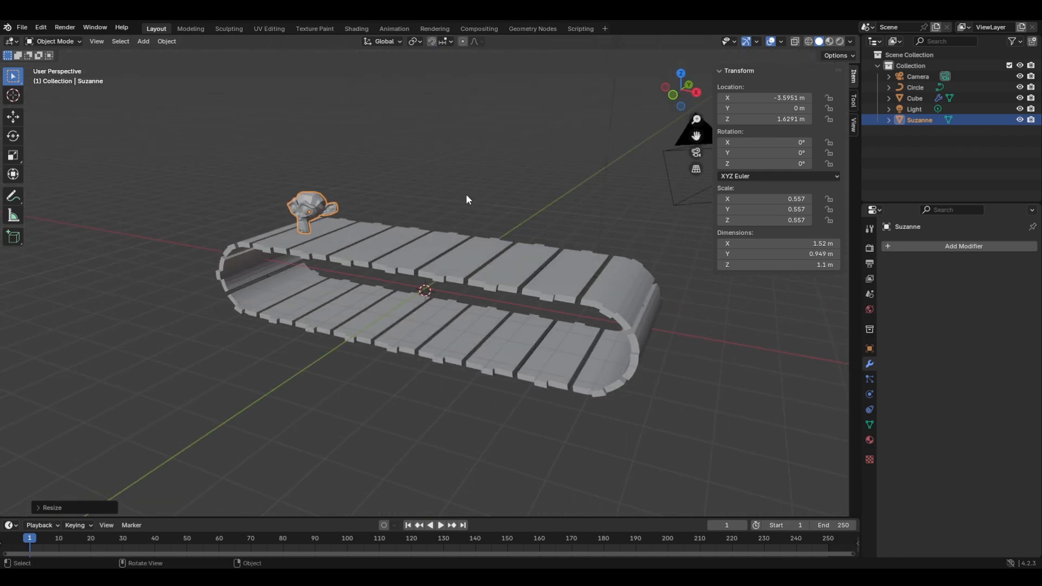
# Select the track, enlarge the timeline area and turn it into a Graph Editor.
pyautogui.click(432, 254)
pyautogui.moveTo(434, 516); pyautogui.dragTo(469, 419)
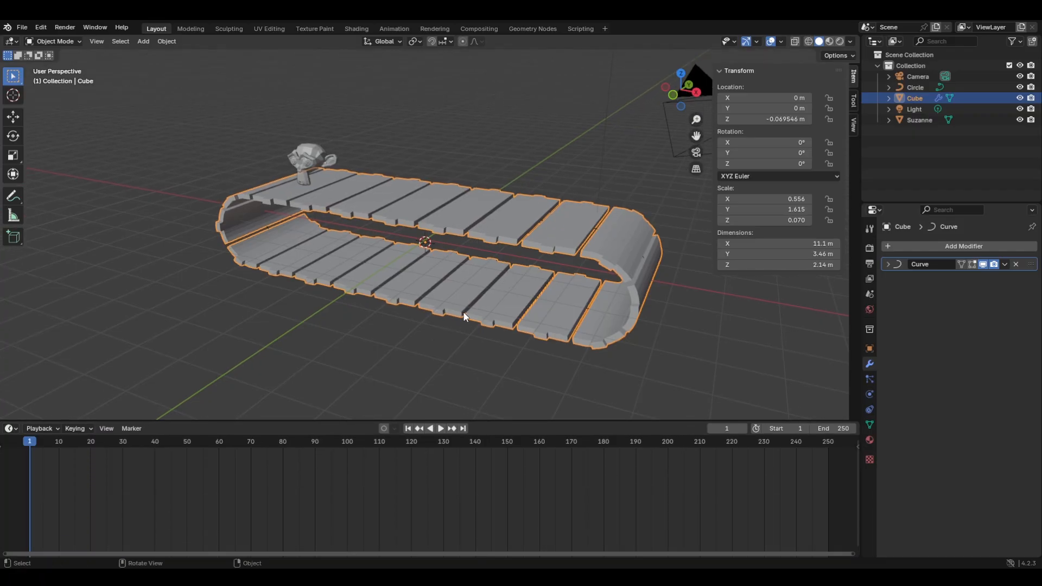
pyautogui.keyDown('shift'); pyautogui.moveTo(586, 150); pyautogui.dragTo(521, 165, button='middle'); pyautogui.keyUp('shift')
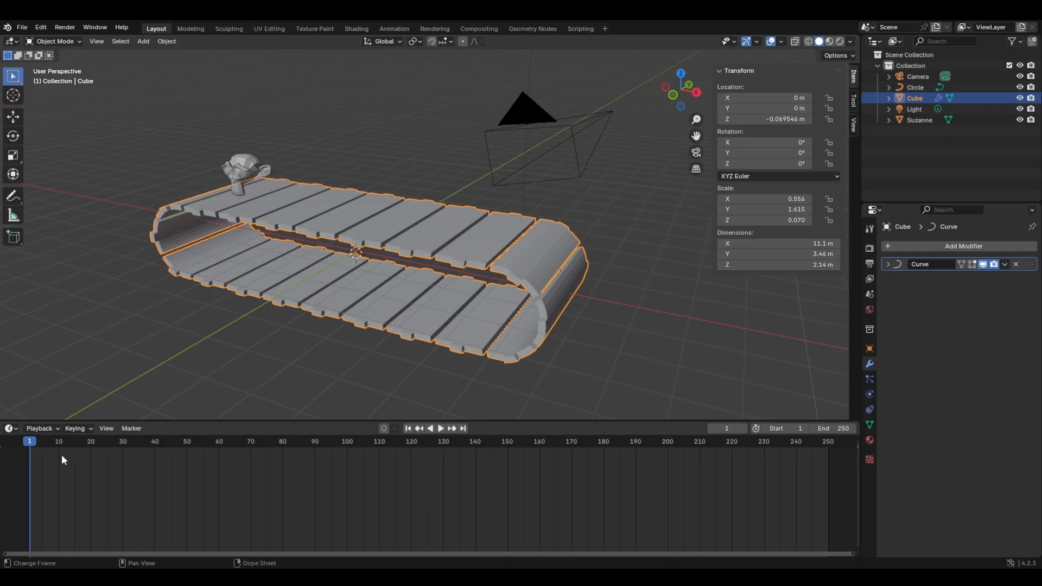
pyautogui.click(17, 430)
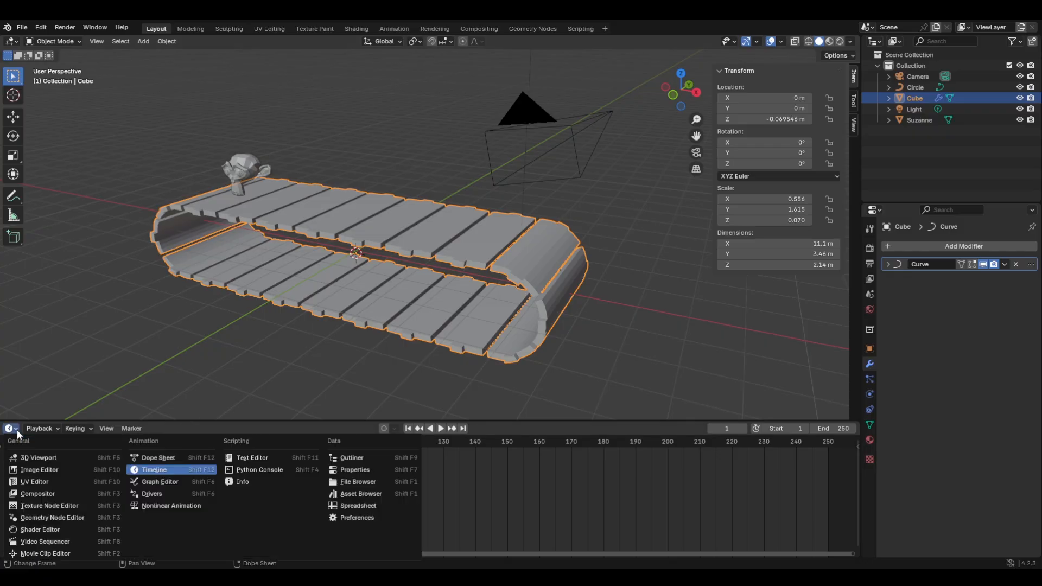
pyautogui.click(165, 480)
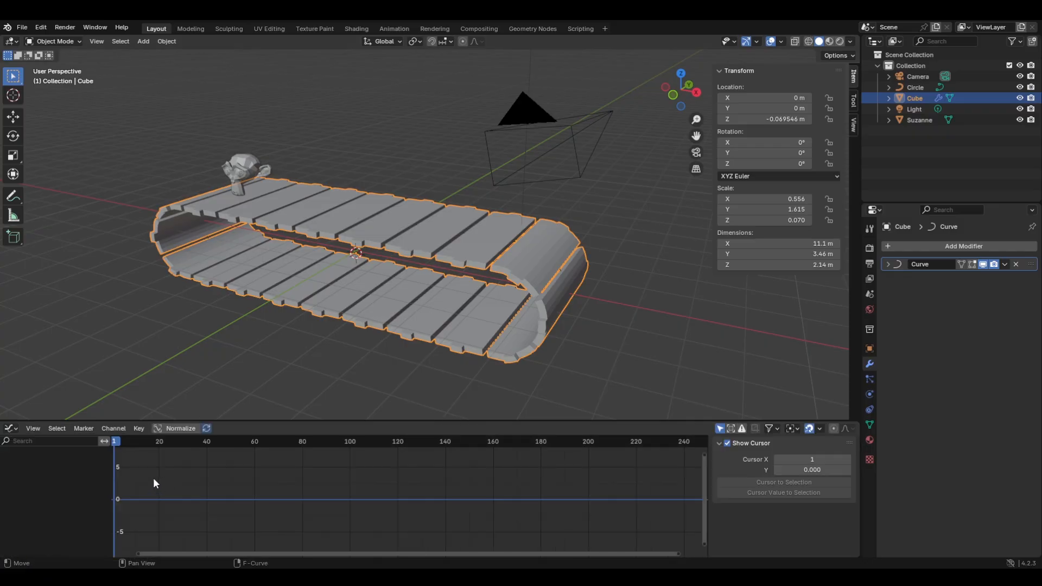
# Insert a single keyframe on the track's X location at frame 1 and expand its transform channels in the Graph Editor.
pyautogui.rightClick(751, 101)
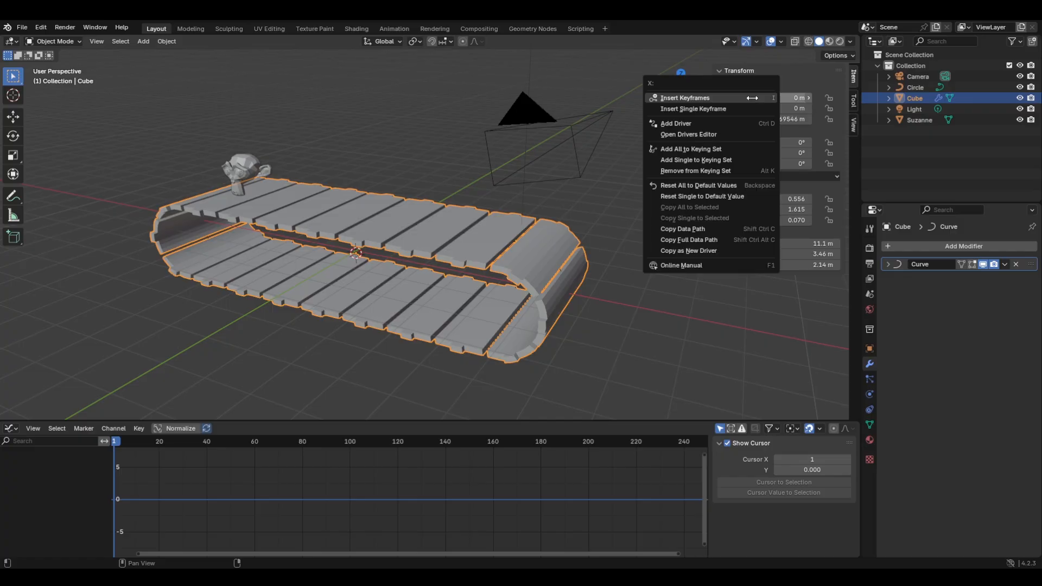
pyautogui.click(719, 110)
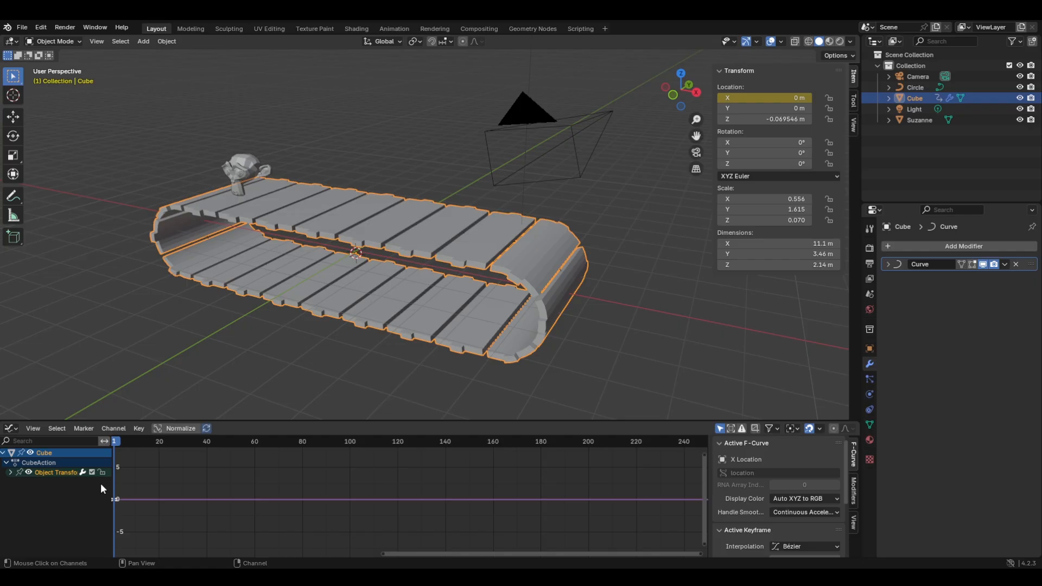
pyautogui.click(9, 473)
# Add a Generator modifier to the track's X Location curve and play the animation to preview it.
pyautogui.click(855, 491)
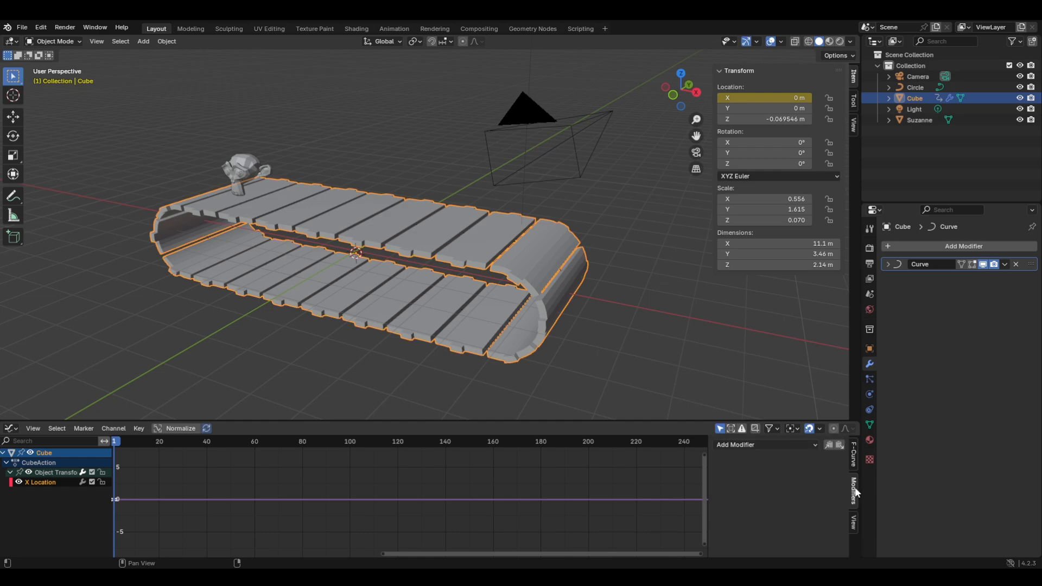
pyautogui.click(781, 448)
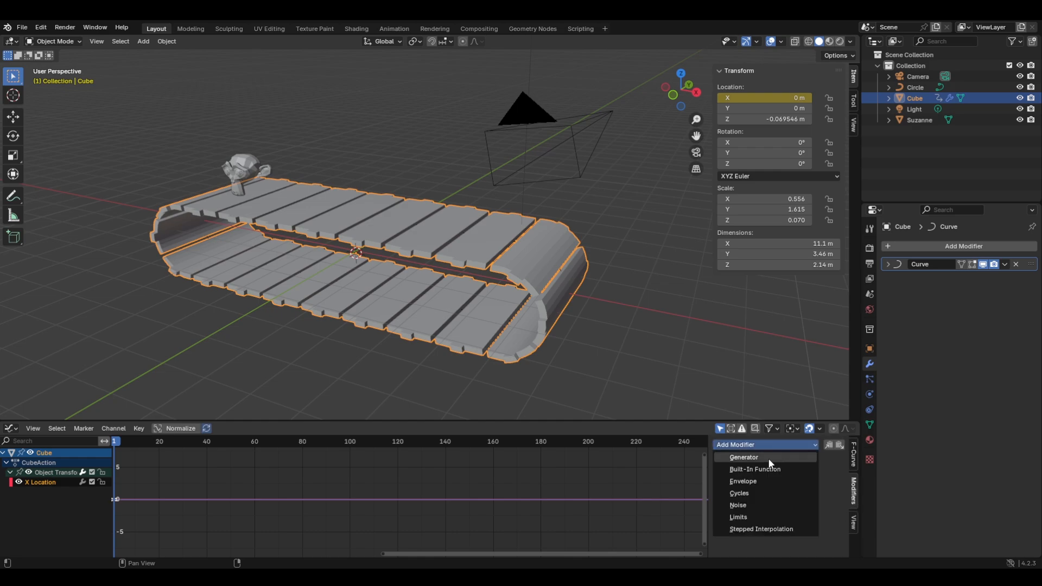
pyautogui.click(767, 458)
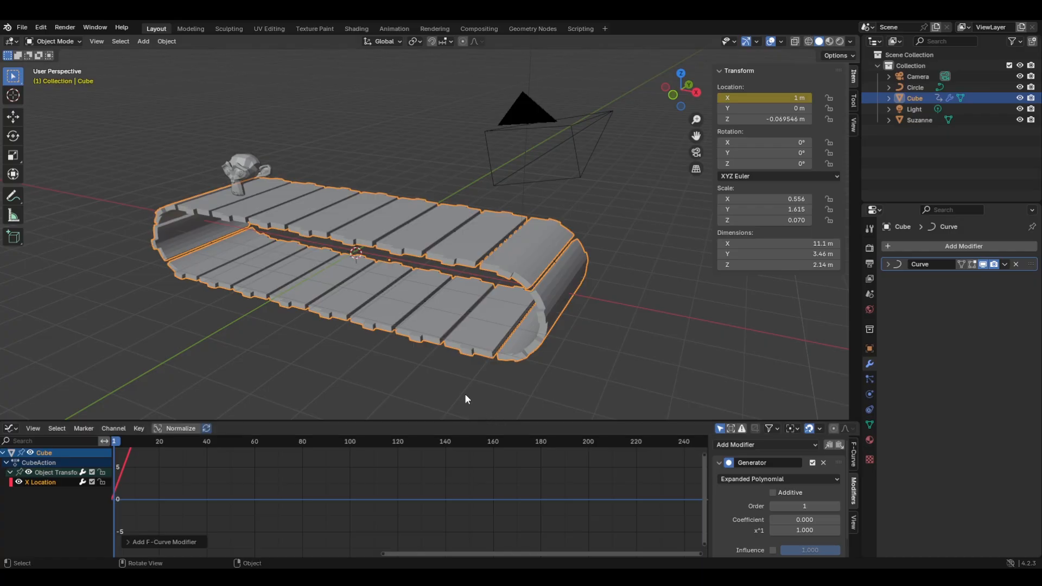
pyautogui.press('space')
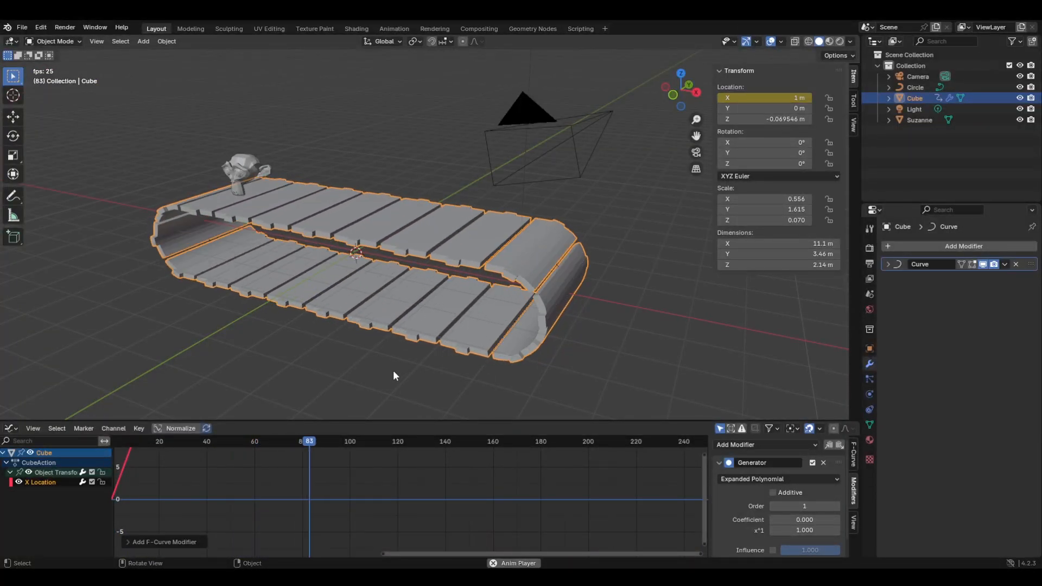
pyautogui.press('space')
# Set the Generator modifier's x^1 coefficient to 0.1 to slow the track.
pyautogui.click(811, 531)
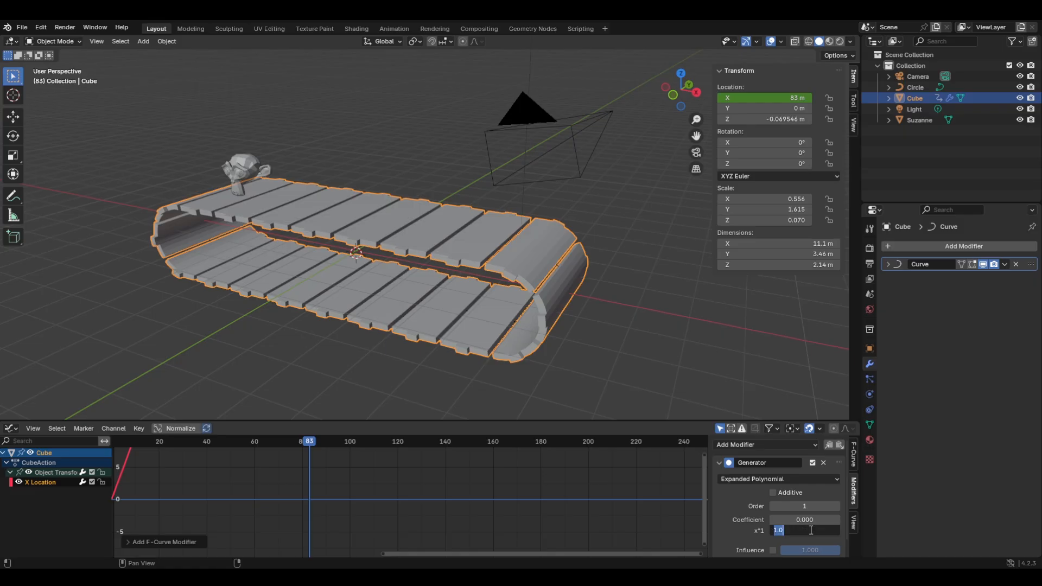
pyautogui.write('0.1')
pyautogui.press('Return')
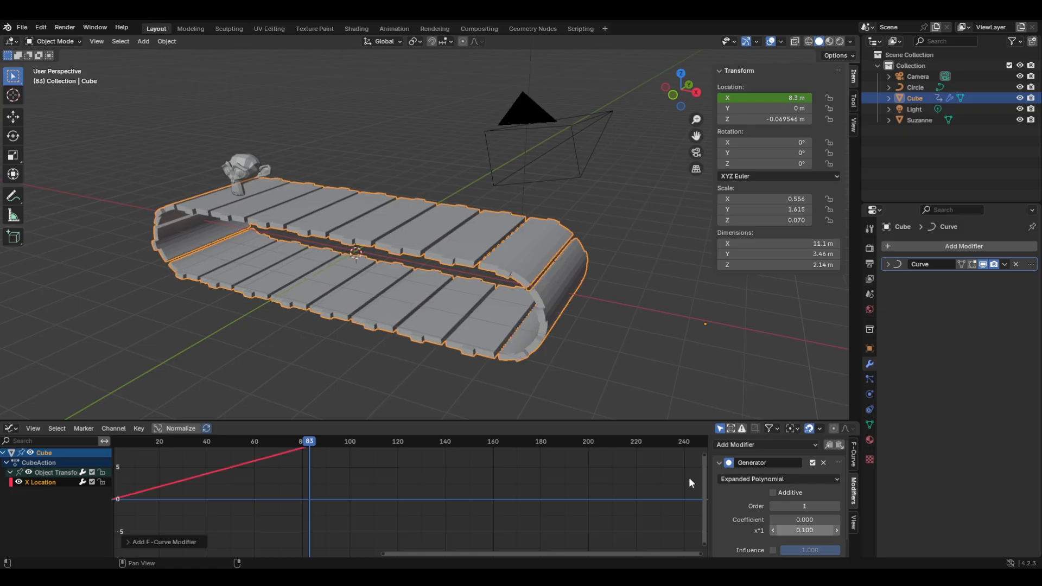
# Play the animation to check the track's speed, and rewind to frame 0.
pyautogui.press('space')
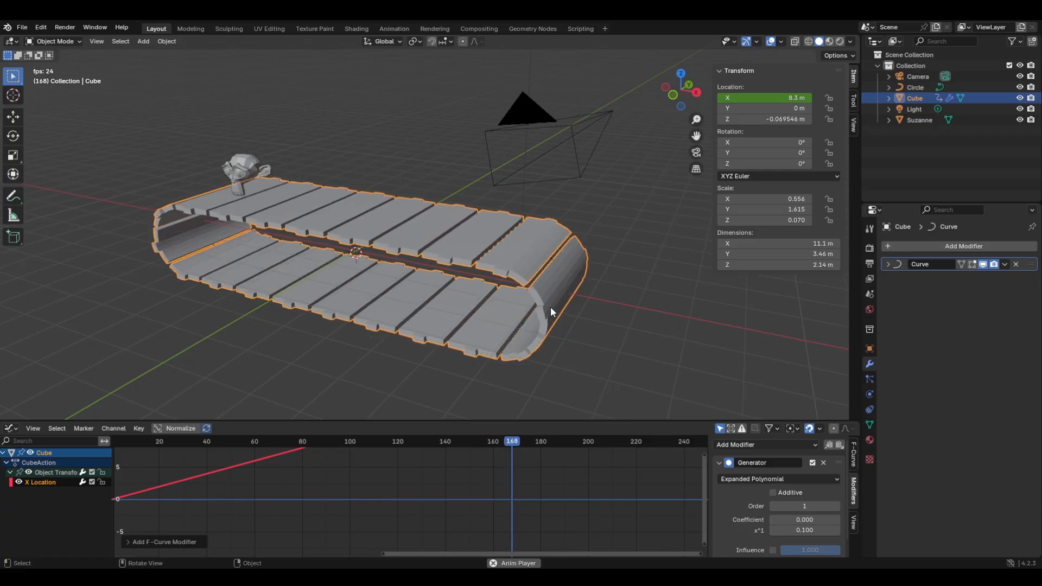
pyautogui.press('space')
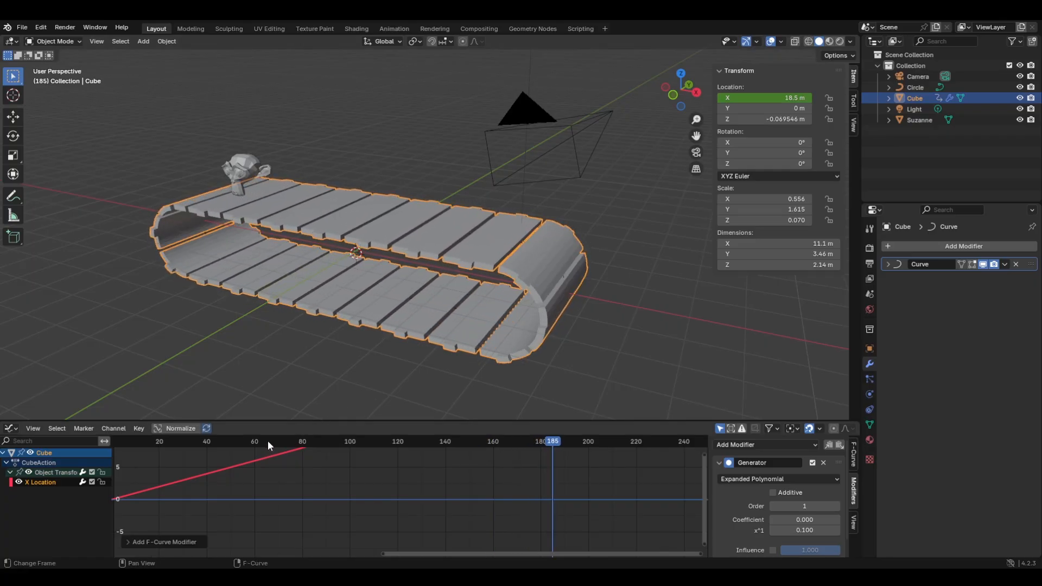
pyautogui.hotkey('shift', 'Left')
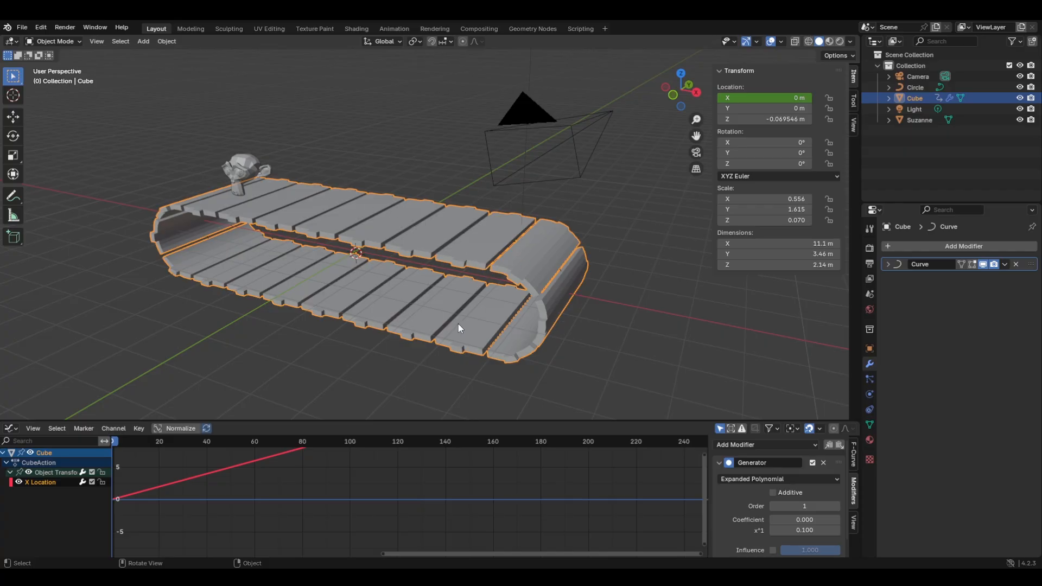
# Give the track a Passive rigid body with Animated on, a Mesh collision shape and Deforming enabled.
pyautogui.click(869, 395)
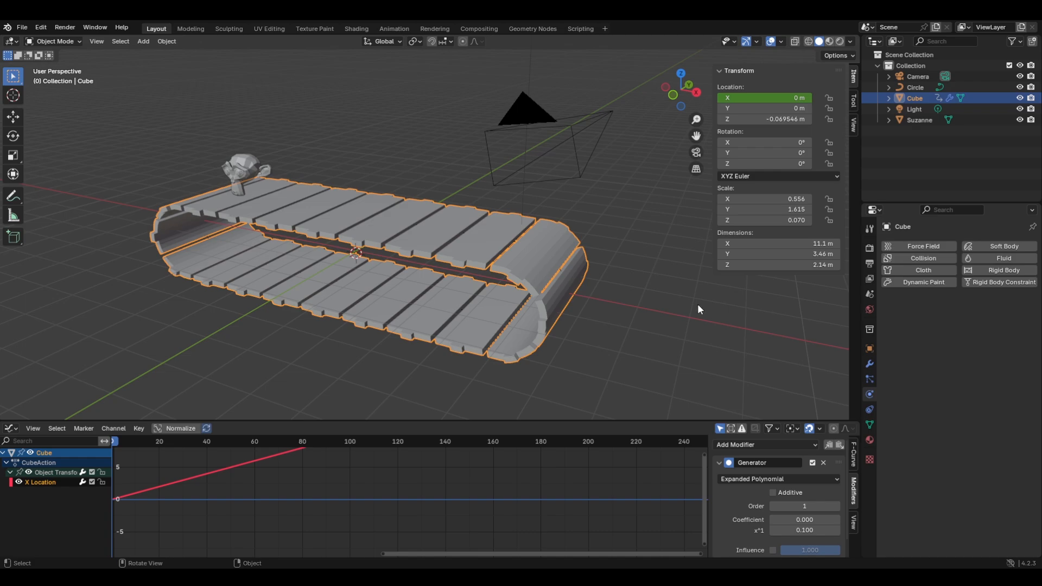
pyautogui.click(1004, 270)
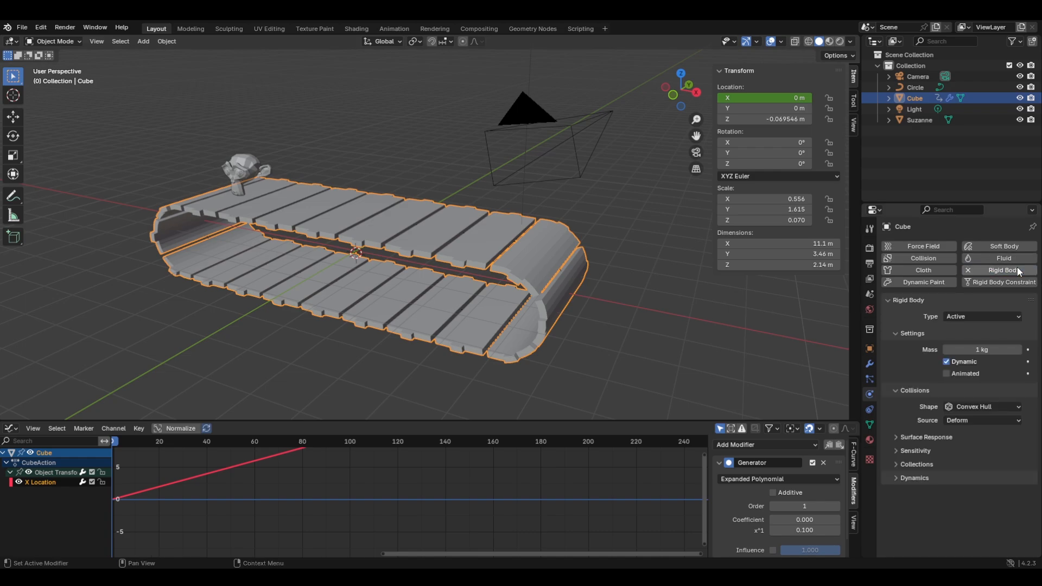
pyautogui.click(995, 317)
pyautogui.click(976, 341)
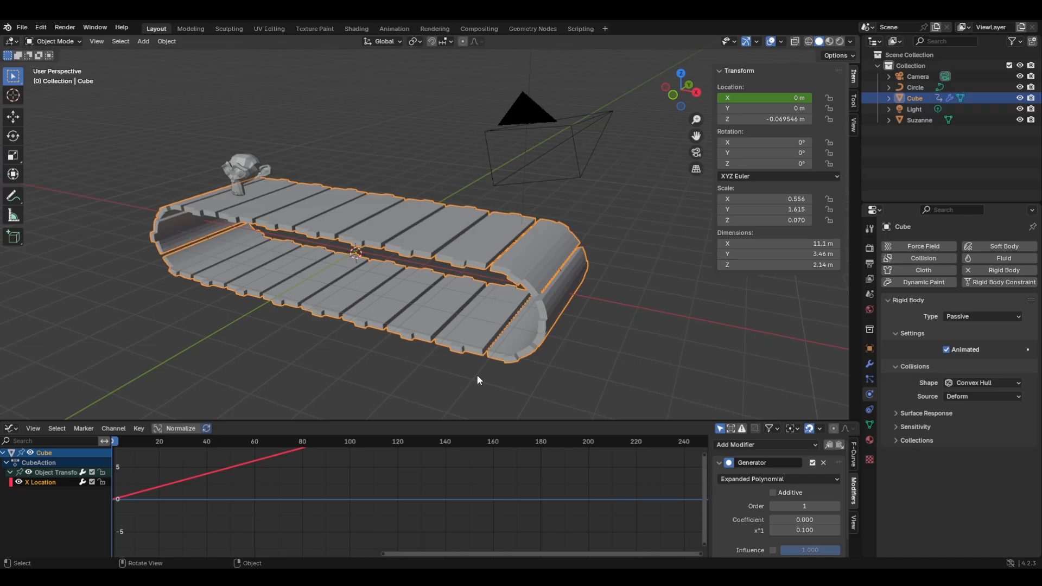
pyautogui.click(989, 384)
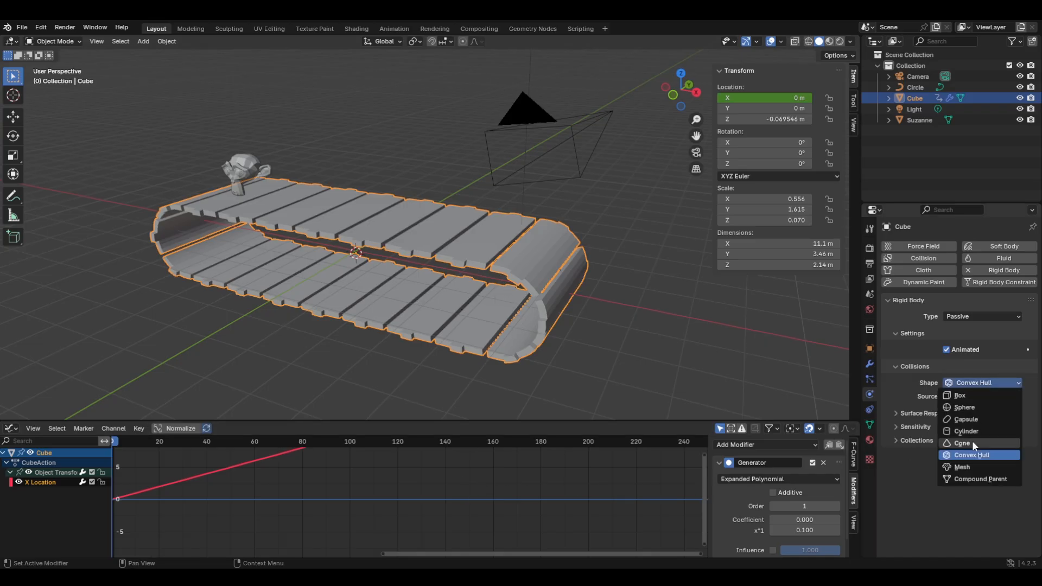
pyautogui.click(969, 467)
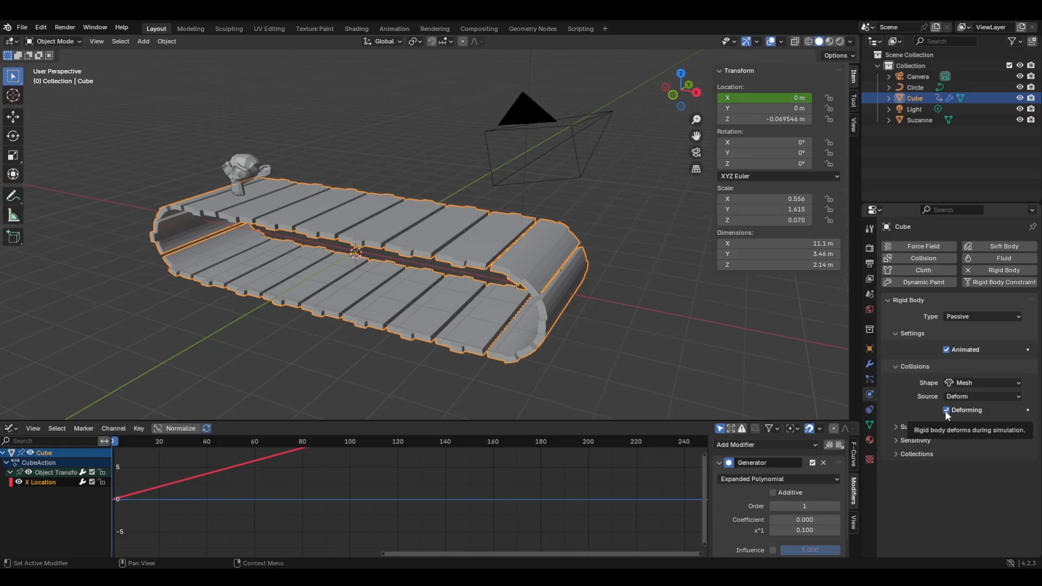
# Give the monkey an Active rigid body and play the simulation on the moving track.
pyautogui.click(251, 171)
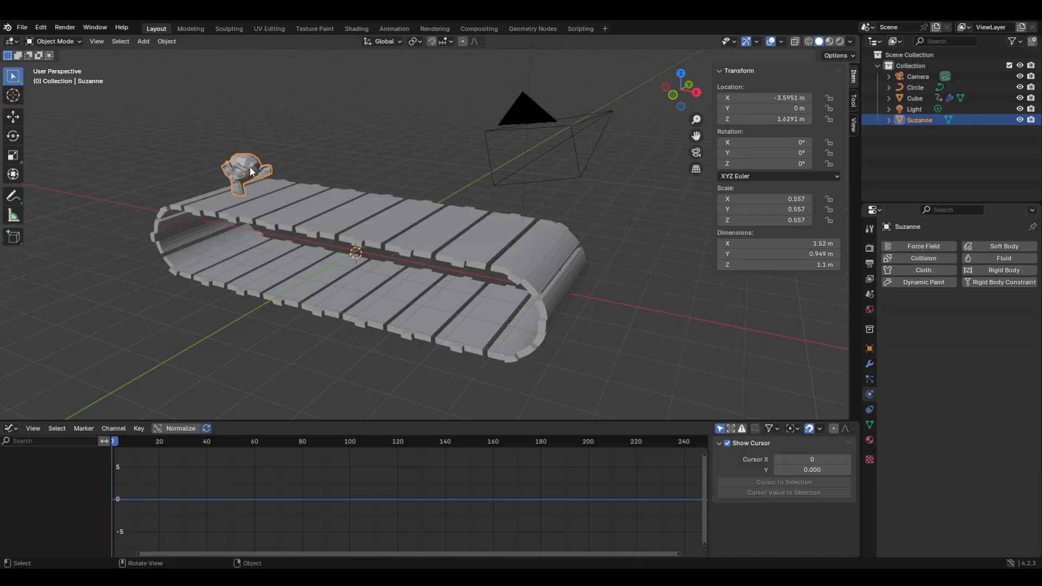
pyautogui.click(1004, 271)
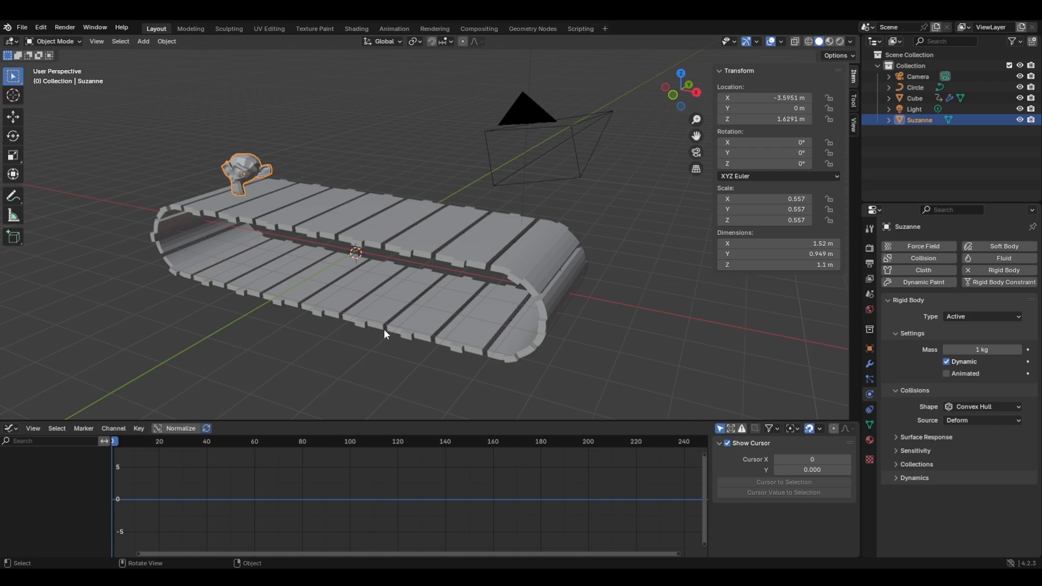
pyautogui.scroll(-2, 384, 334)
pyautogui.press('space')
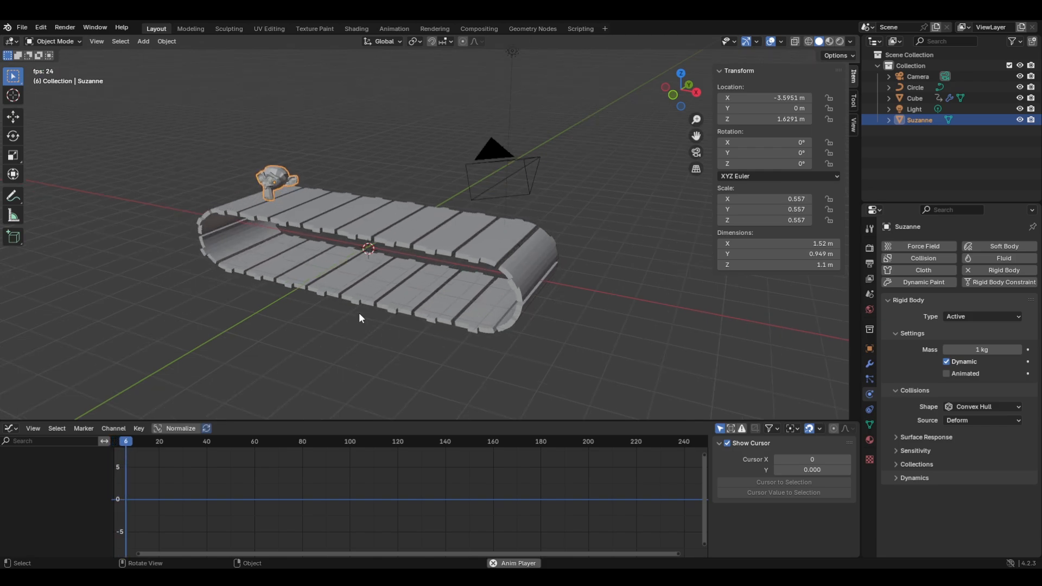